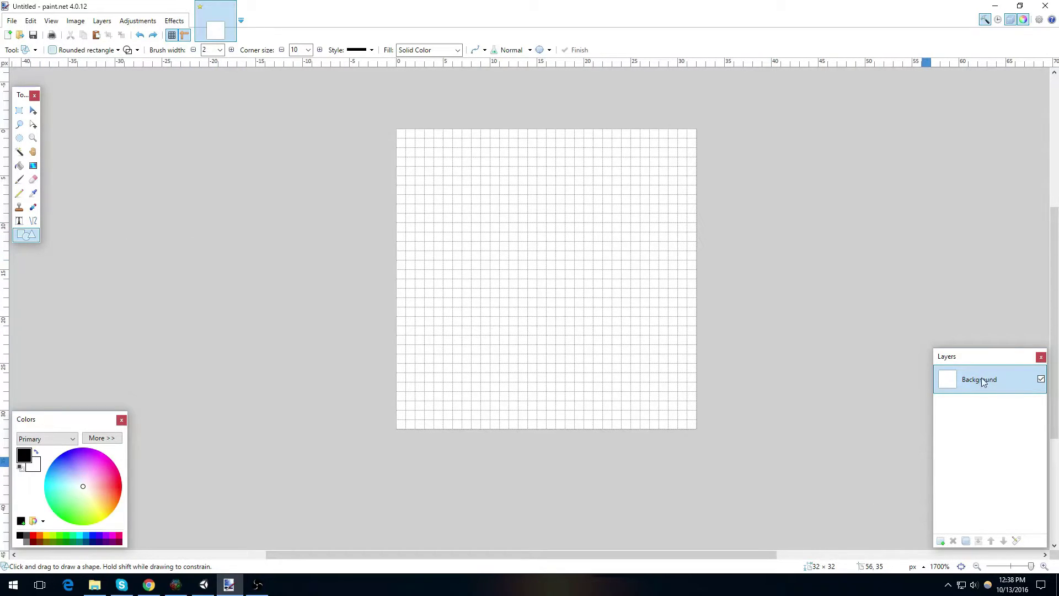
# Add a new layer and set up a rounded rectangle shape, filled with outline, with a brush width of 4.
pyautogui.click(941, 541)
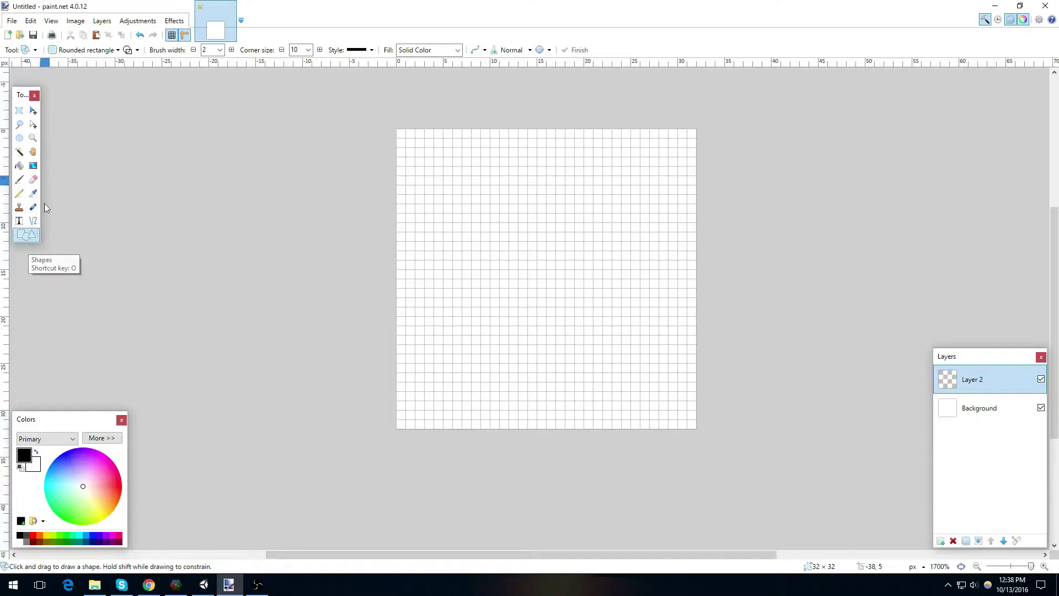
pyautogui.click(83, 51)
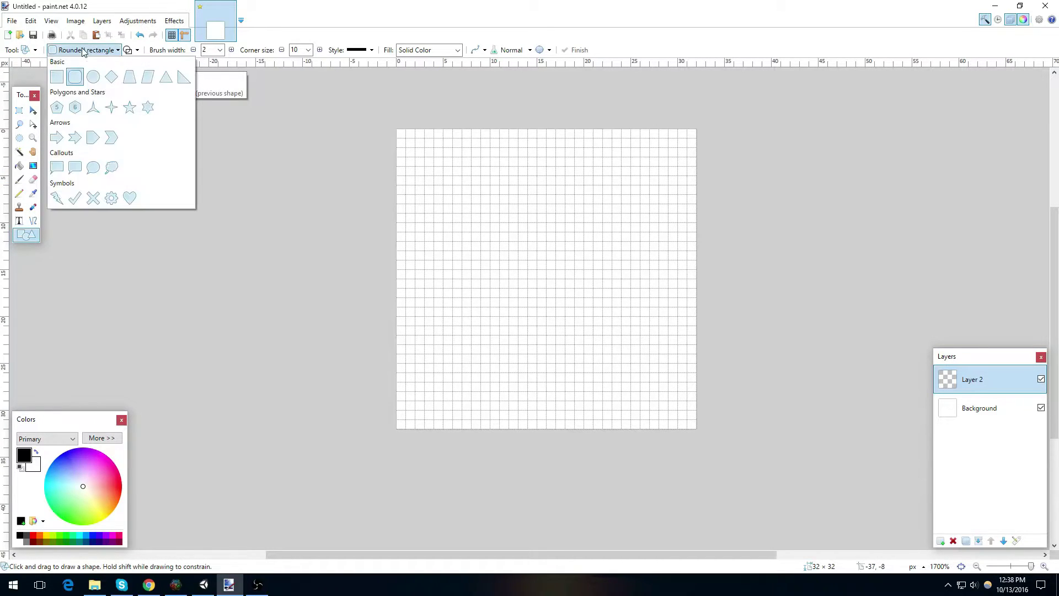
pyautogui.click(74, 78)
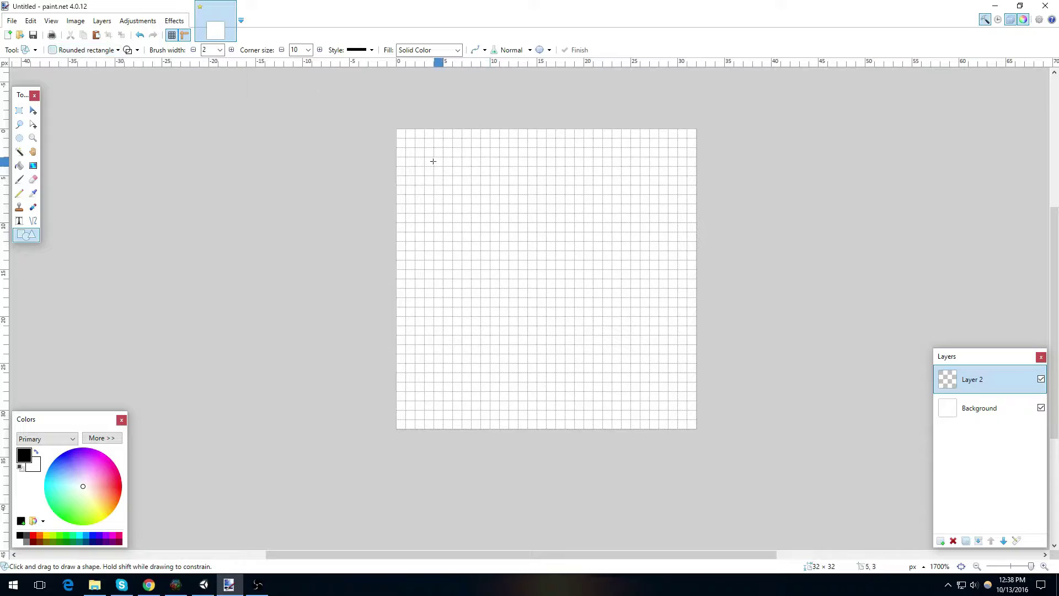
pyautogui.click(232, 51)
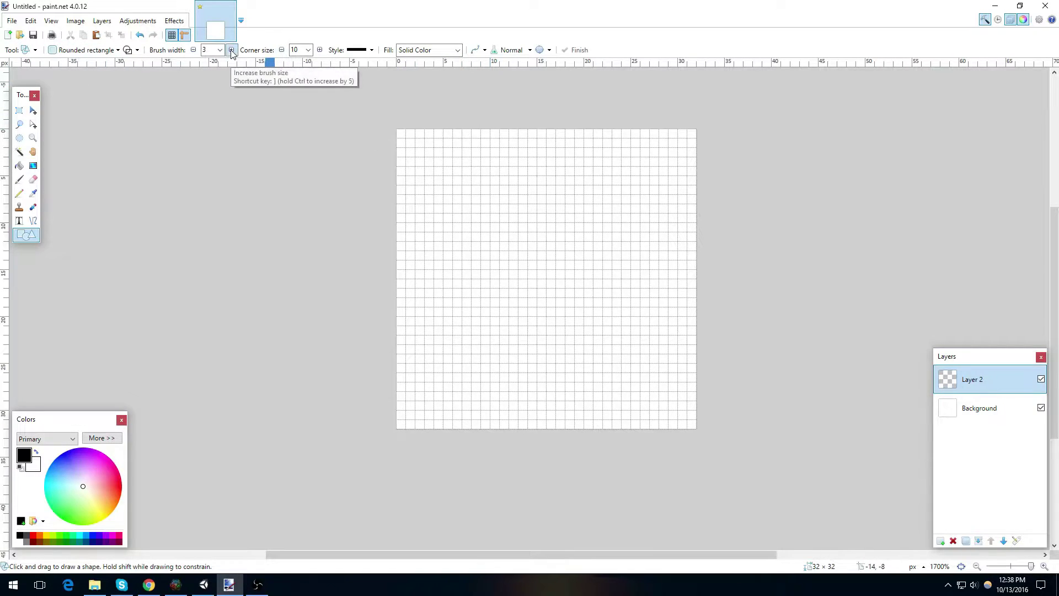
pyautogui.click(232, 50)
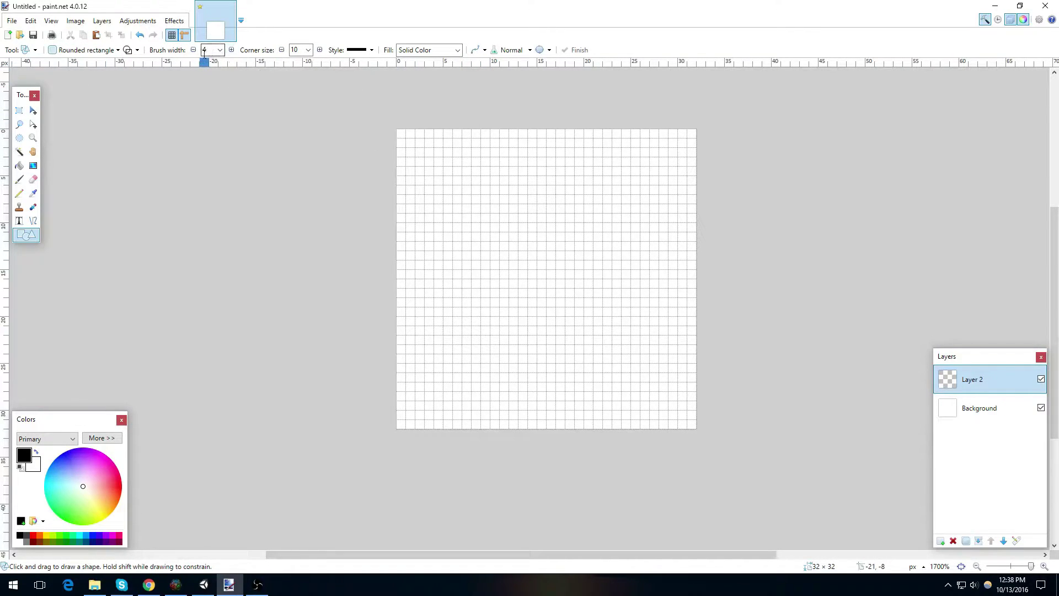
pyautogui.click(127, 50)
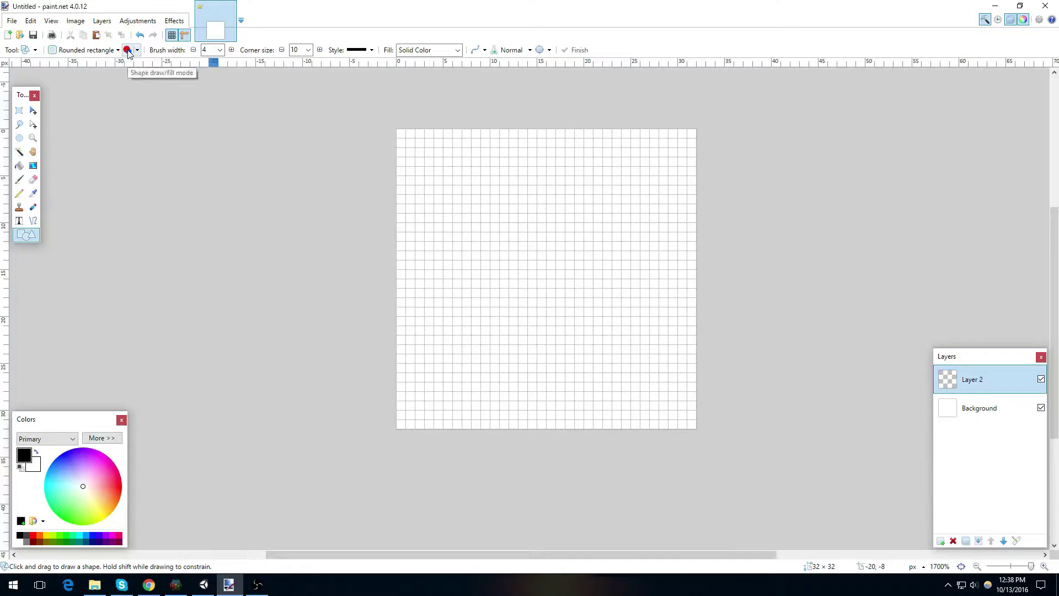
pyautogui.click(127, 50)
pyautogui.click(137, 50)
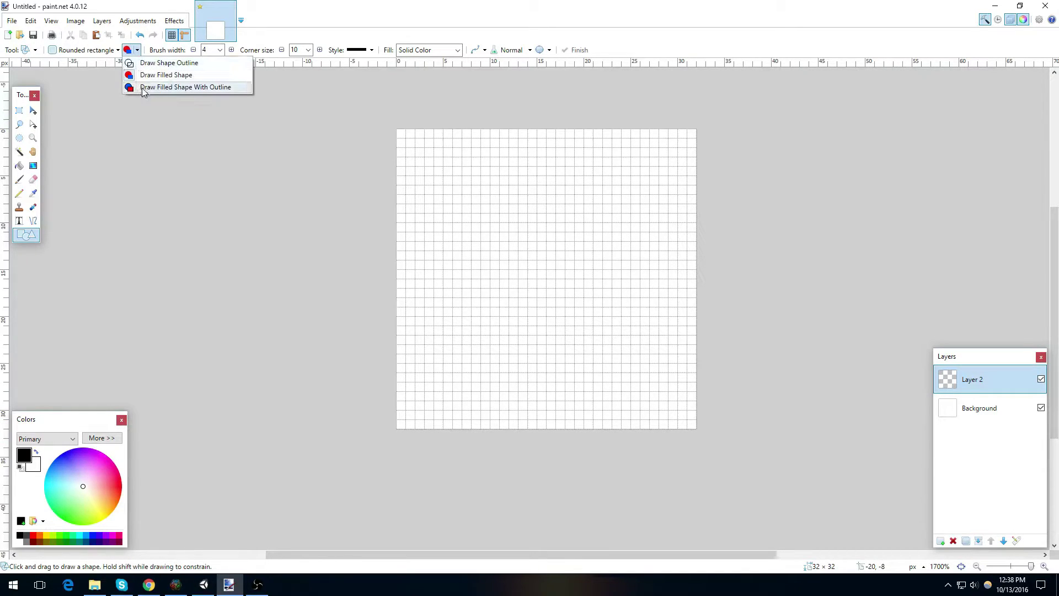
pyautogui.click(142, 88)
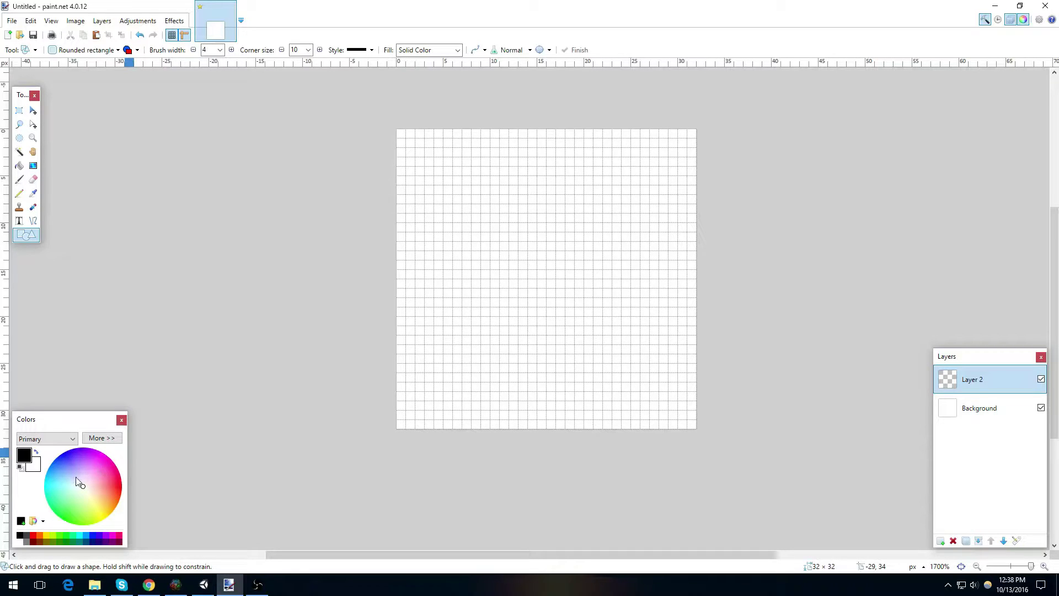
# Set the secondary colour to red and draw a 30 × 30 pixel rounded rectangle centred on the new layer.
pyautogui.click(34, 467)
pyautogui.moveTo(82, 486); pyautogui.dragTo(134, 487)
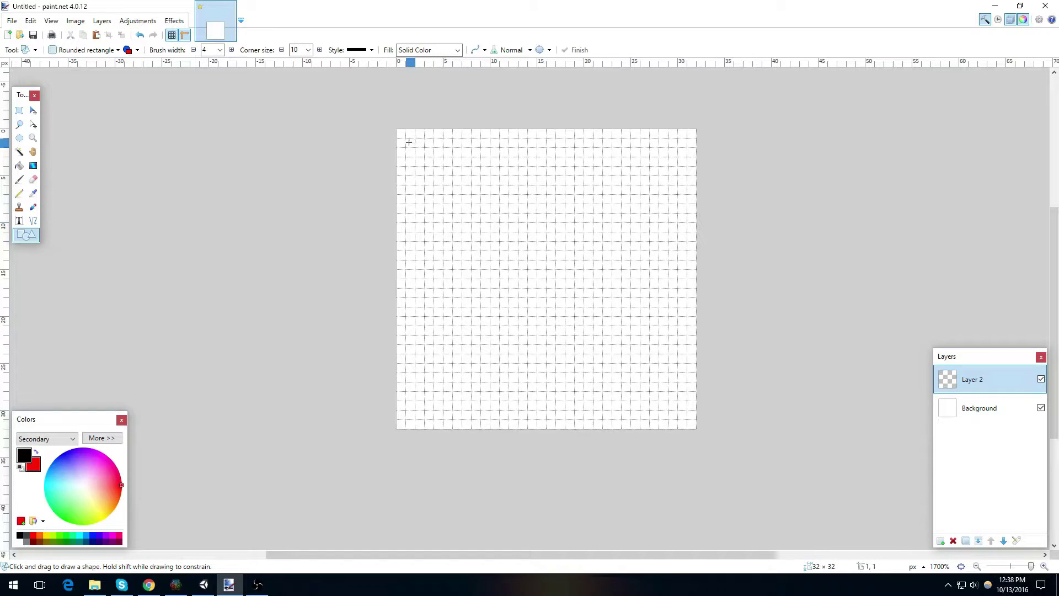
pyautogui.moveTo(409, 139); pyautogui.dragTo(682, 412)
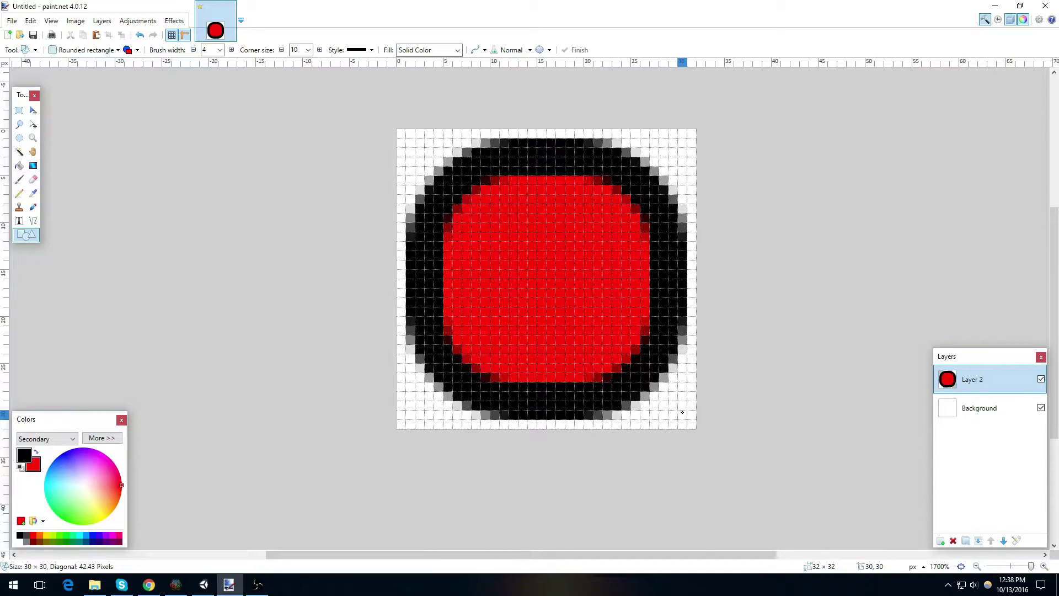
pyautogui.moveTo(683, 412); pyautogui.dragTo(682, 412)
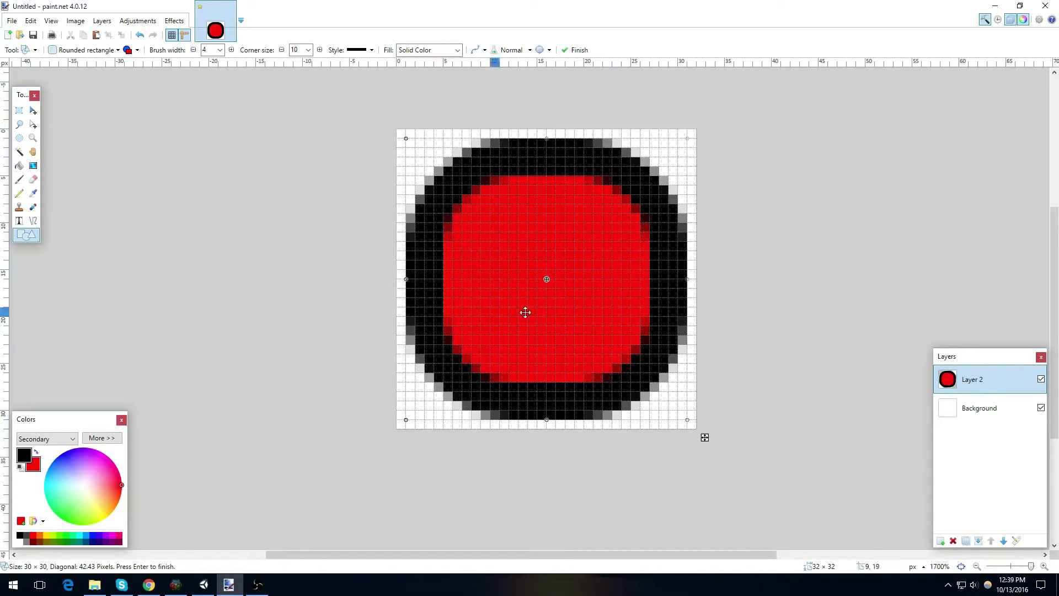
pyautogui.click(19, 111)
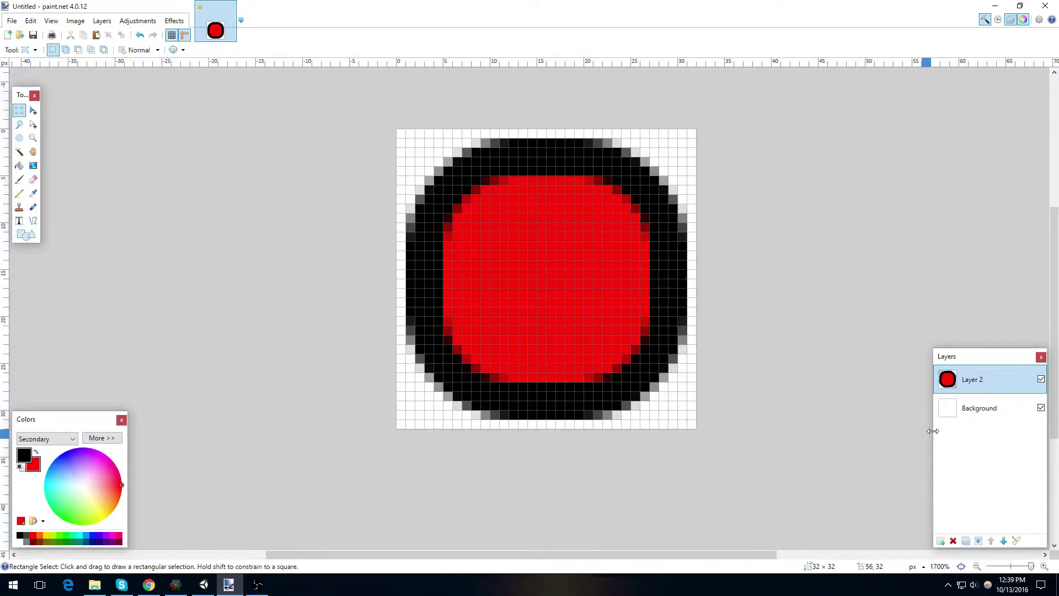
# Hide the white Background layer and choose PNG as the file type for saving the image.
pyautogui.click(1041, 408)
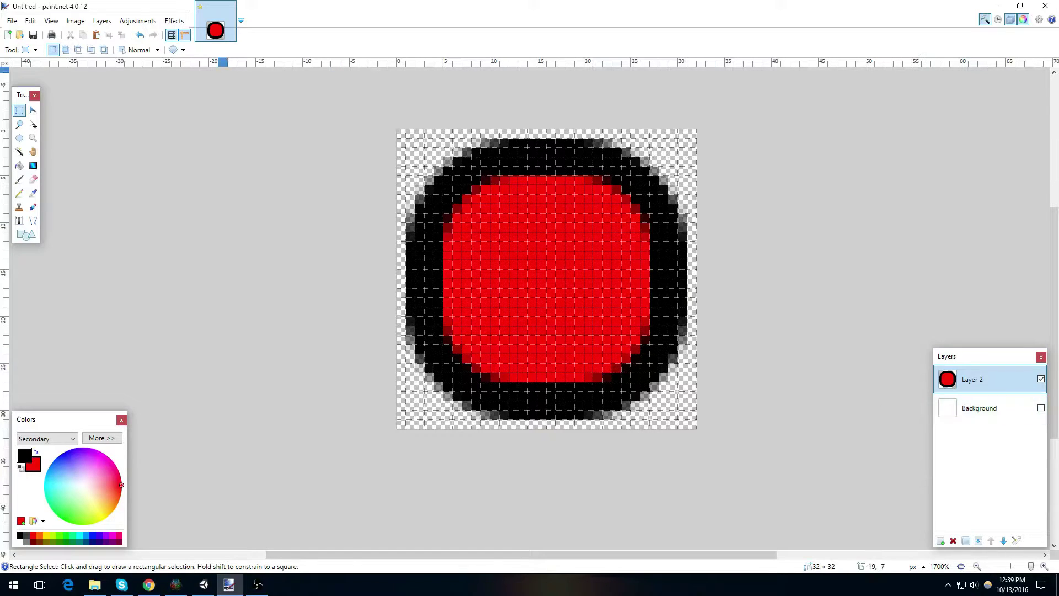
pyautogui.click(10, 23)
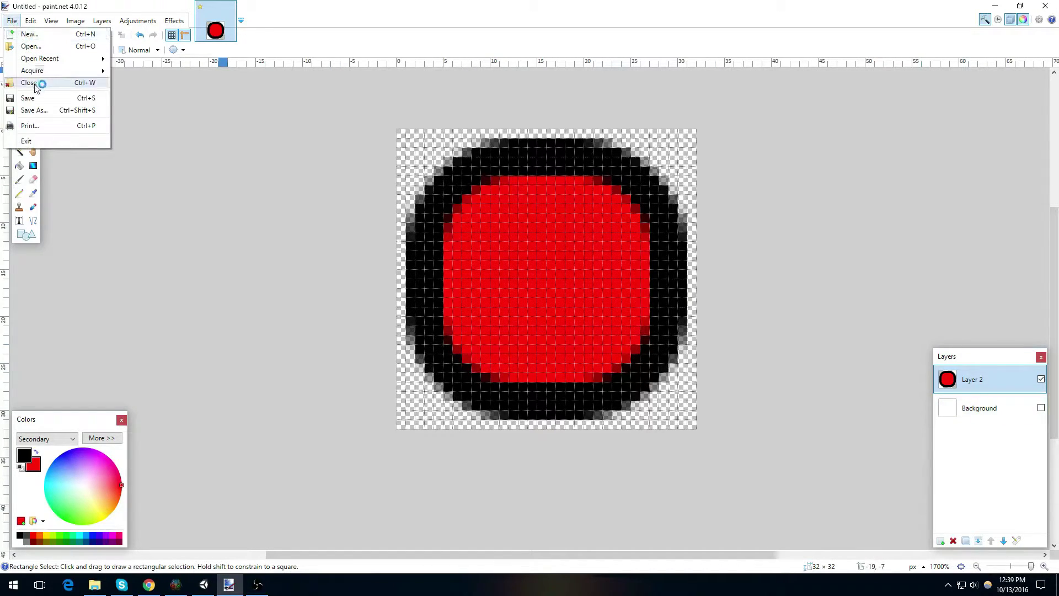
pyautogui.click(41, 111)
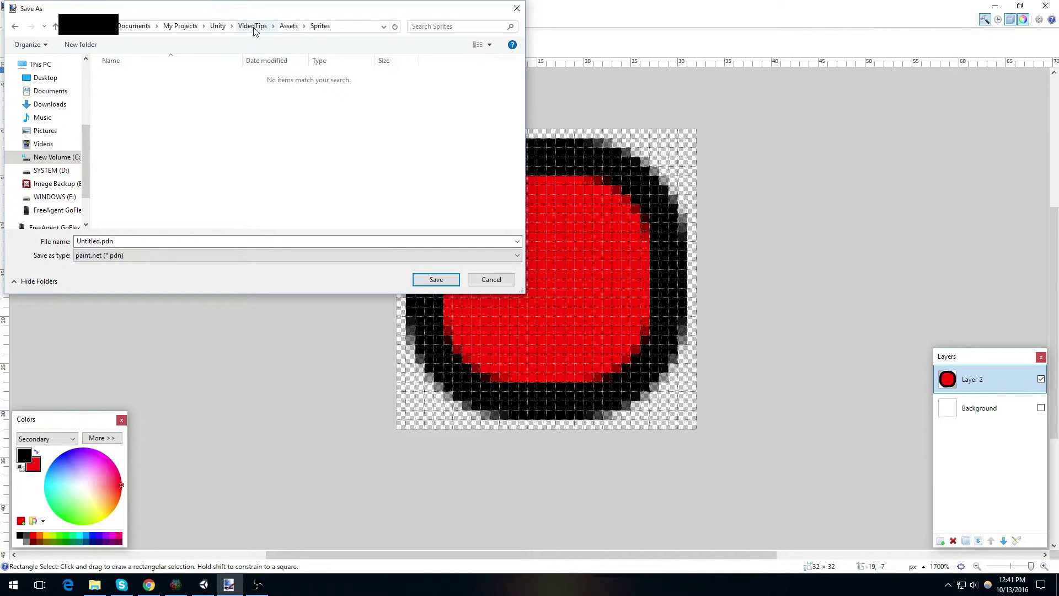
pyautogui.click(150, 257)
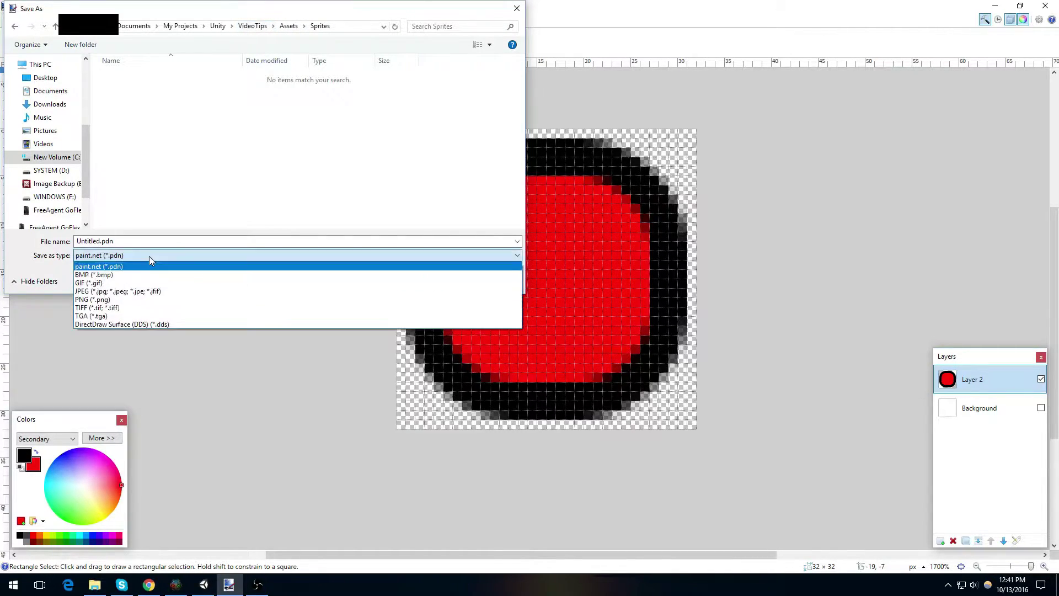
pyautogui.click(118, 300)
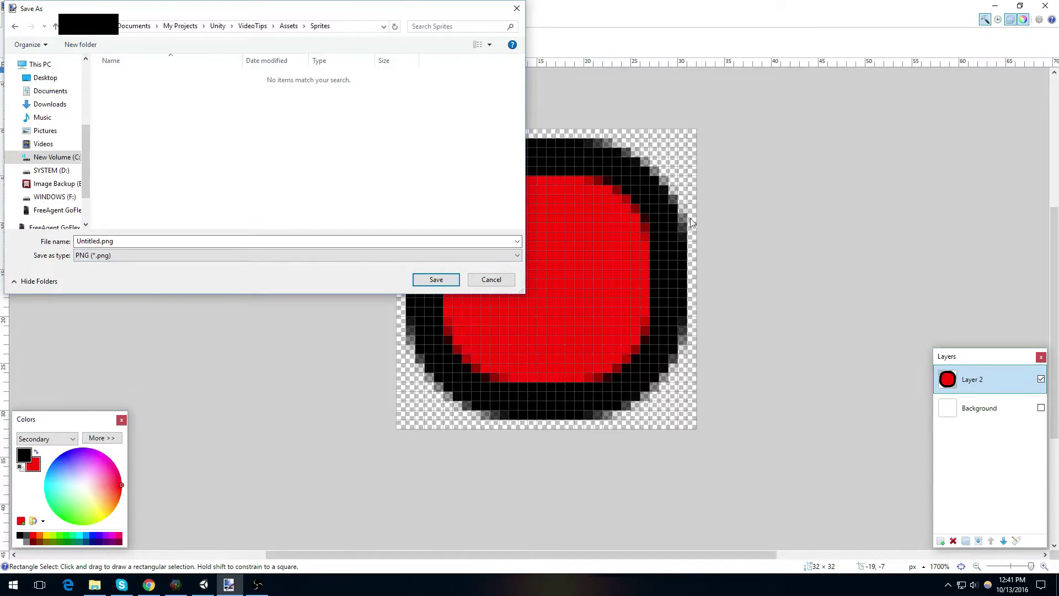
# Name the file 9Slice and save it in the Sprites folder as a flattened 32-bit PNG.
pyautogui.doubleClick(110, 241)
pyautogui.press('Home')
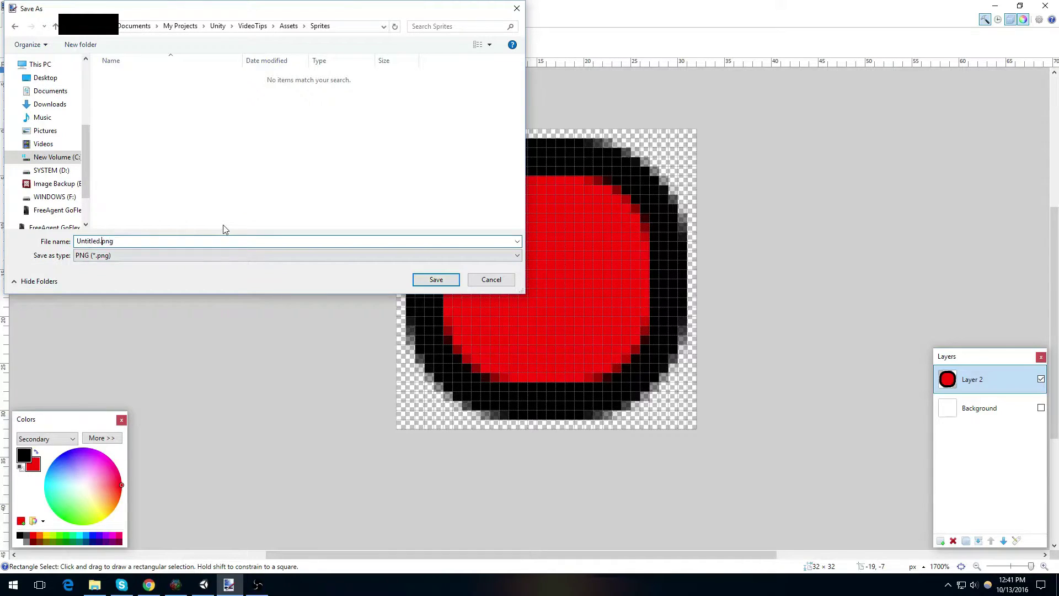
pyautogui.hotkey('ctrl', 'shift', 'Right')
pyautogui.press('Delete')
pyautogui.write('9Slic')
pyautogui.click(425, 282)
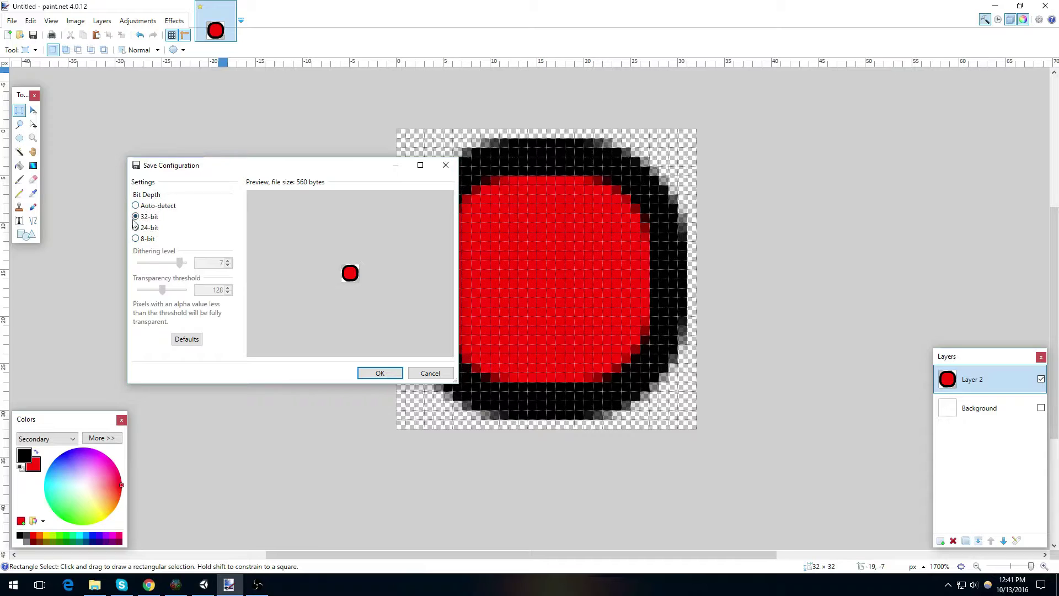
pyautogui.click(368, 376)
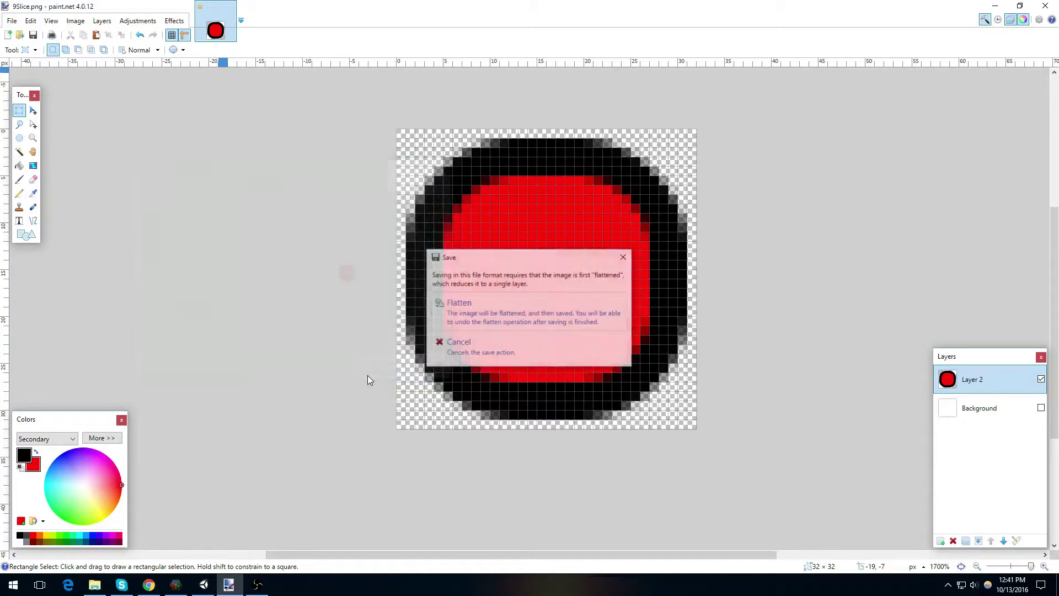
pyautogui.click(476, 305)
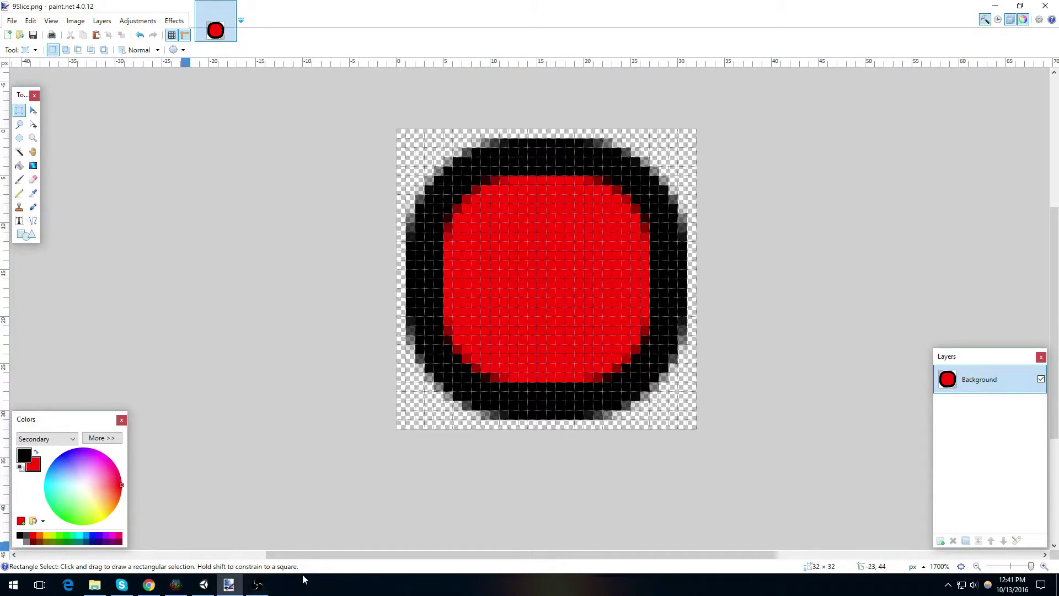
# Switch to Unity and set the 9Slice sprite's Pixels Per Unit to 32.
pyautogui.moveTo(204, 587)
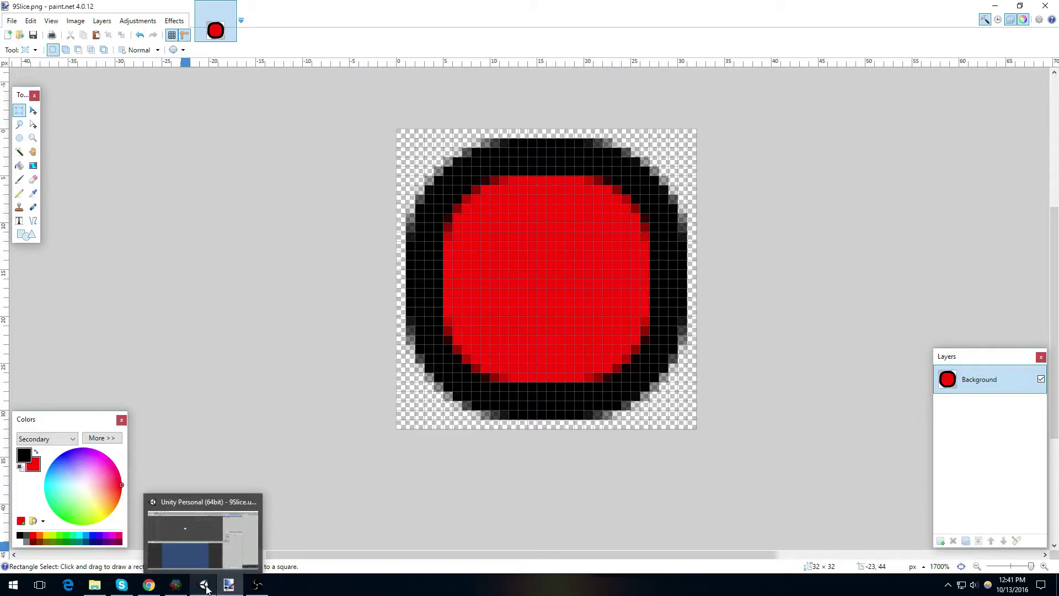
pyautogui.click(205, 587)
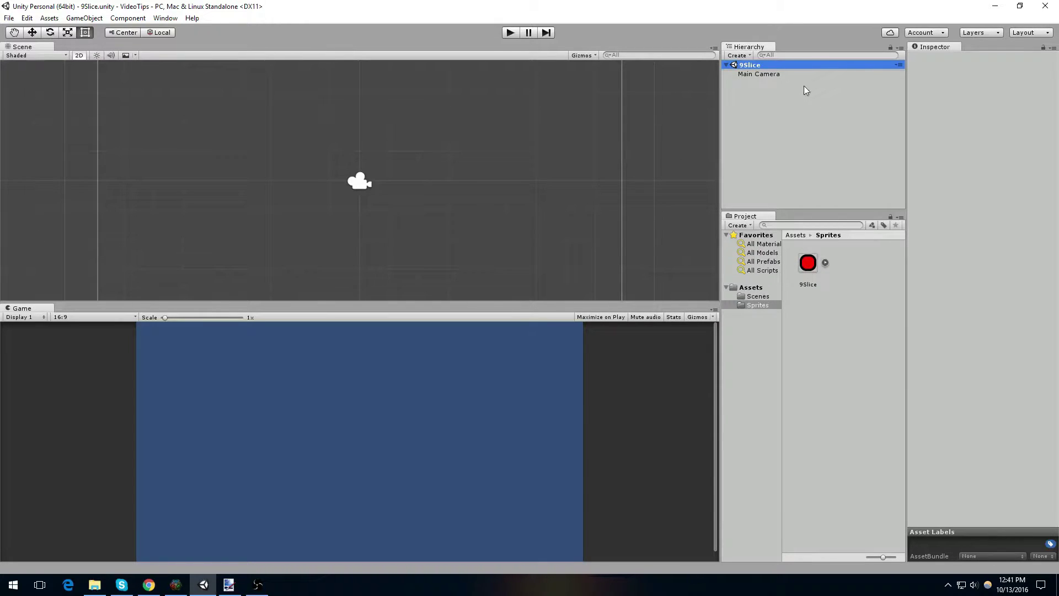
pyautogui.click(808, 263)
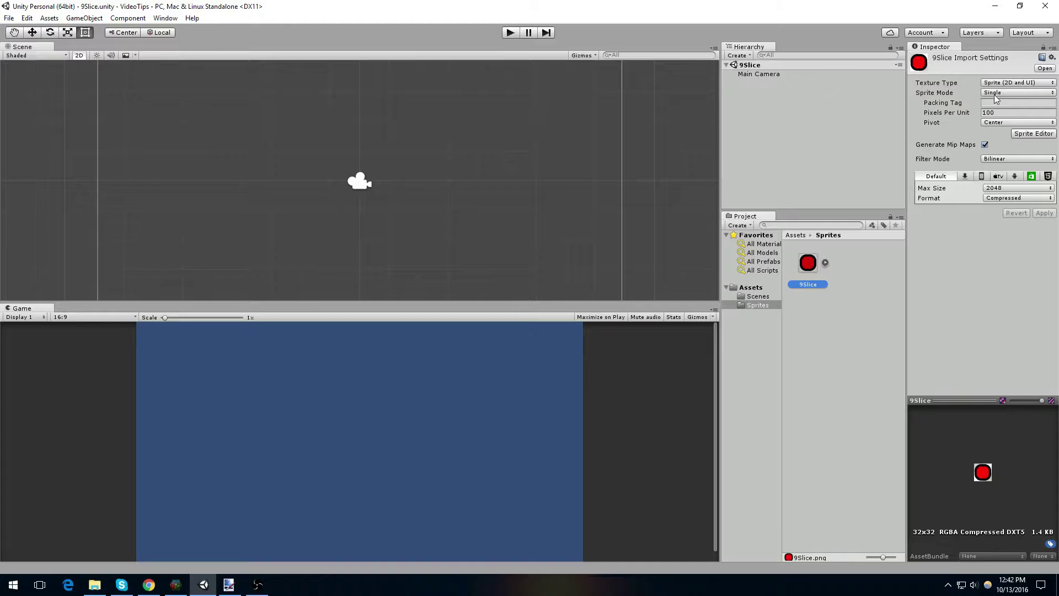
pyautogui.click(1004, 114)
pyautogui.write('32')
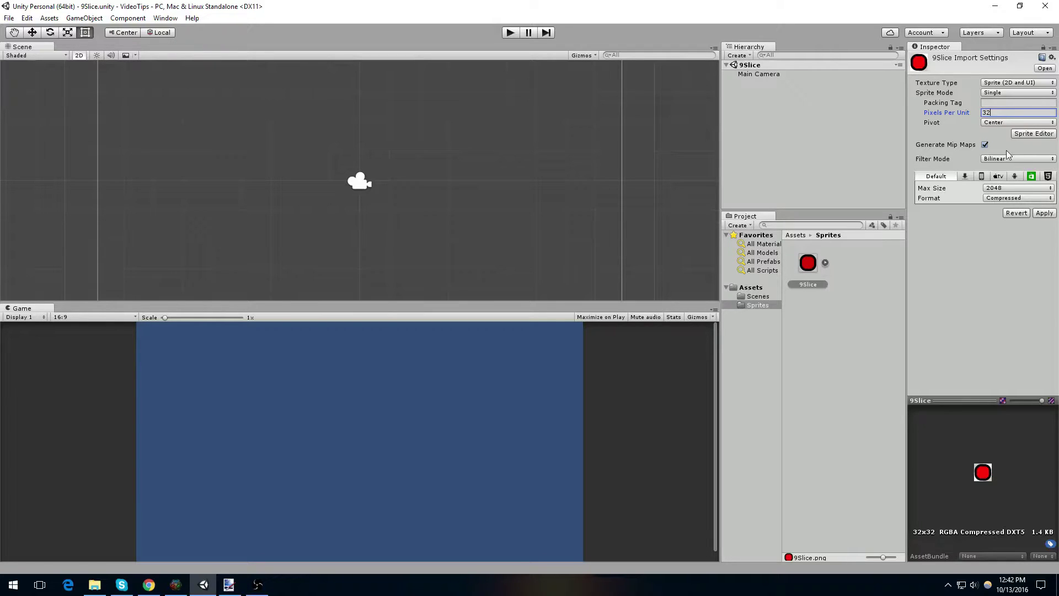
# Disable the sprite's mip maps, set its filter mode to Point (no filter) and format to Truecolor, and apply the import settings.
pyautogui.click(986, 145)
pyautogui.click(1016, 158)
pyautogui.click(993, 168)
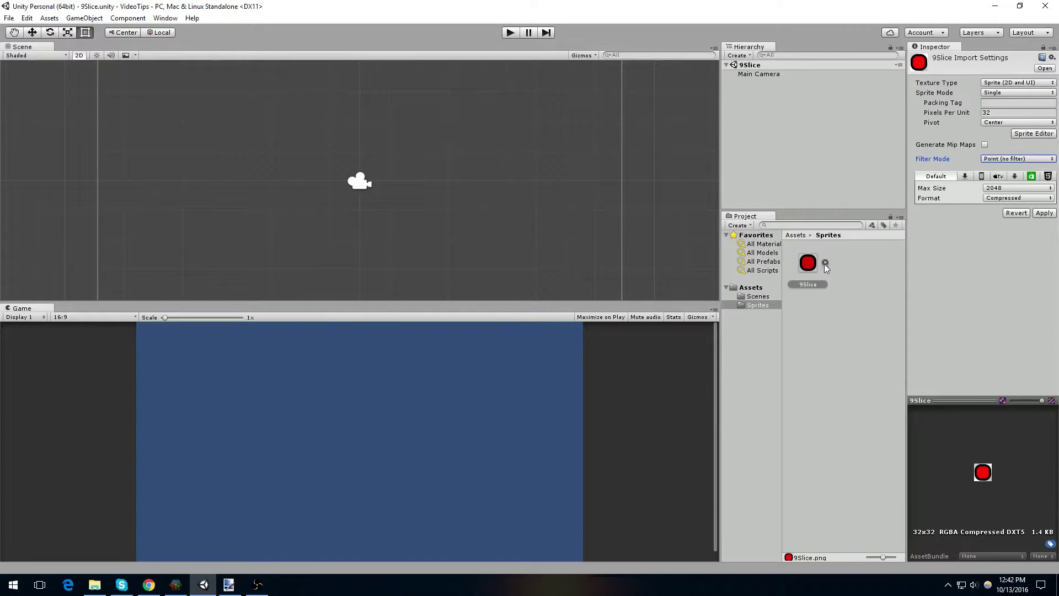
pyautogui.click(1025, 199)
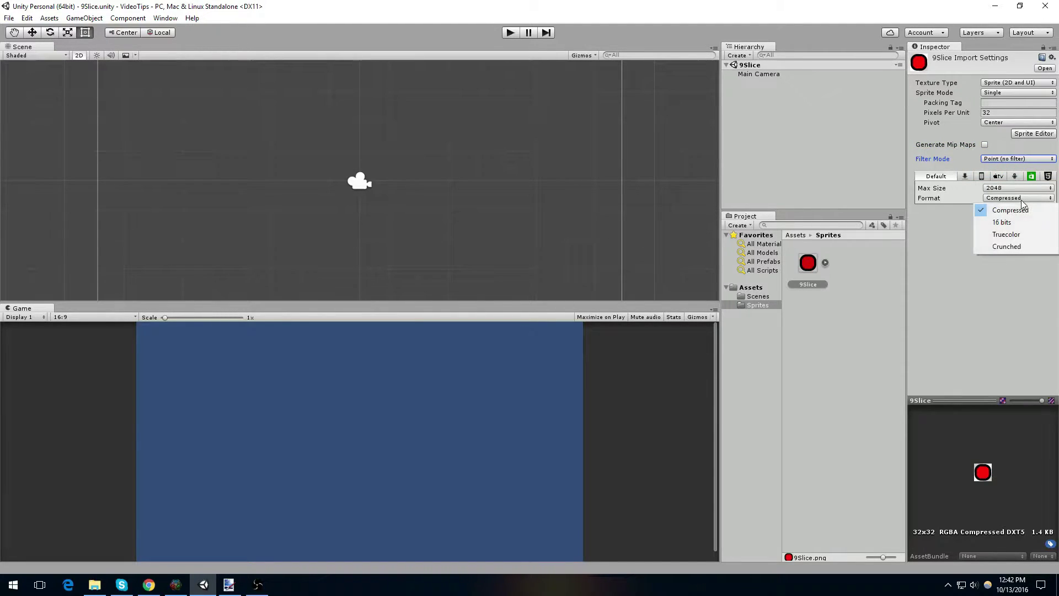
pyautogui.click(1016, 236)
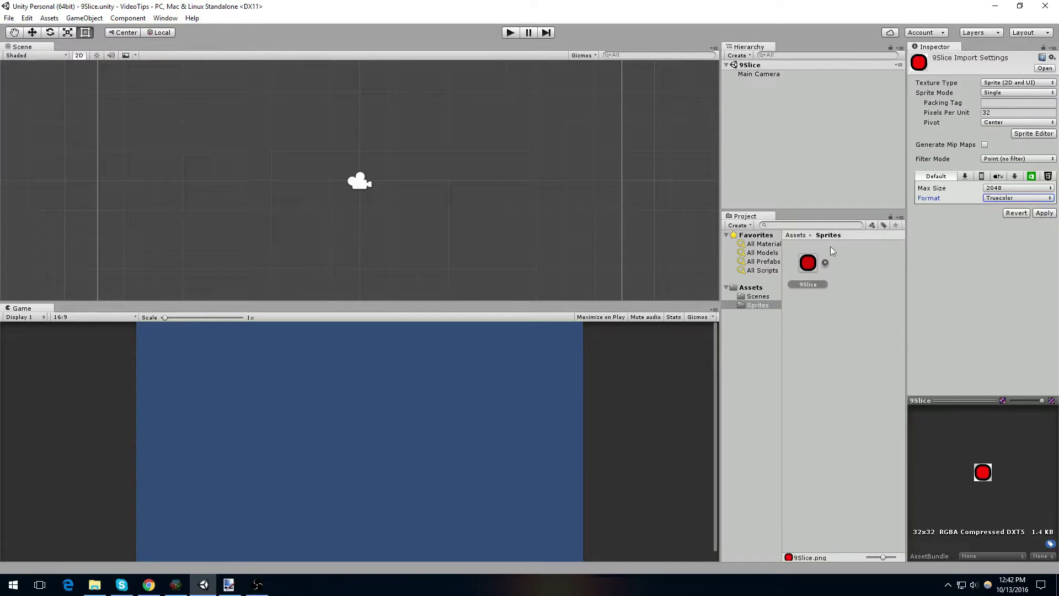
pyautogui.click(1044, 213)
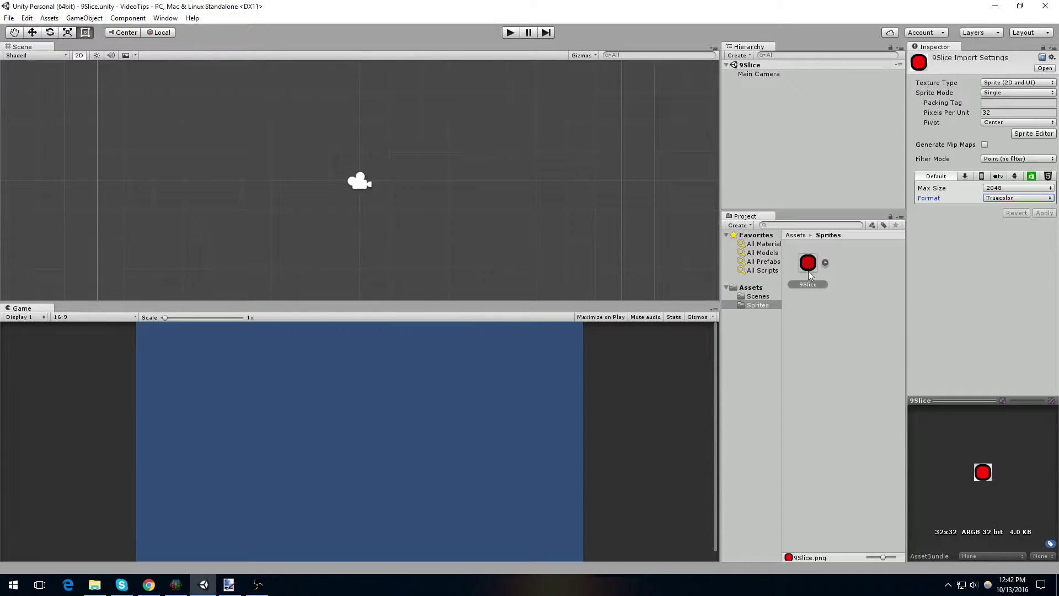
# Place the 9Slice sprite in the scene, stretch it wider and taller from a corner, and delete it.
pyautogui.moveTo(807, 264); pyautogui.dragTo(415, 184)
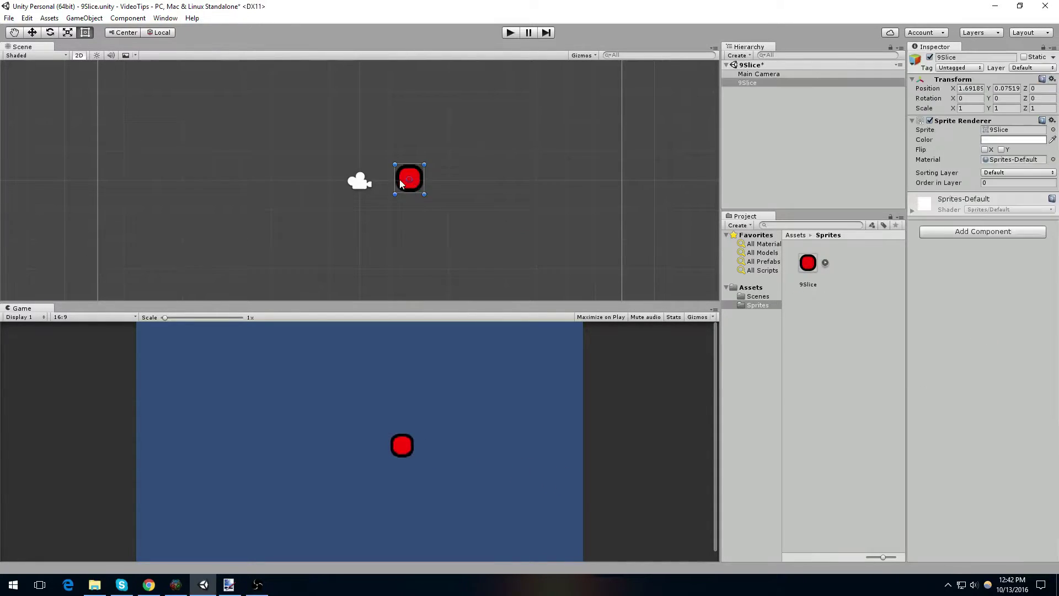
pyautogui.scroll(5, 402, 180)
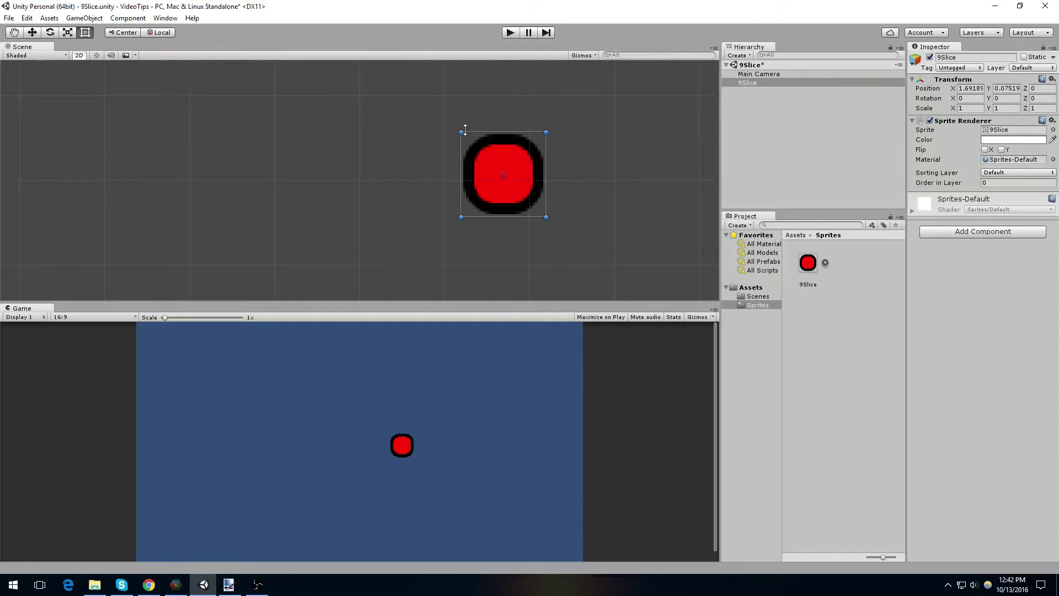
pyautogui.moveTo(461, 132); pyautogui.dragTo(411, 102)
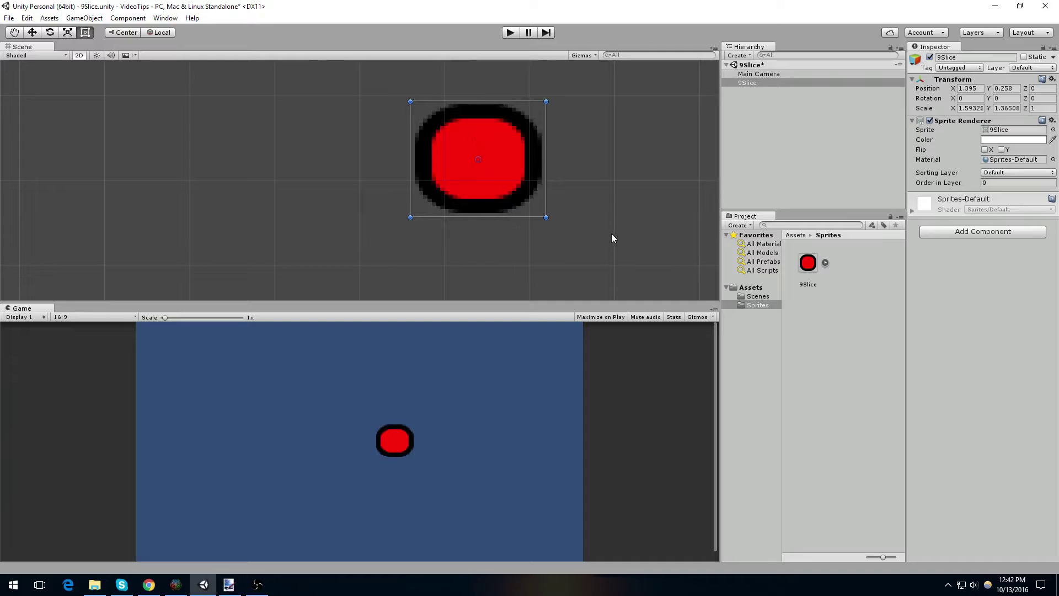
pyautogui.press('Delete')
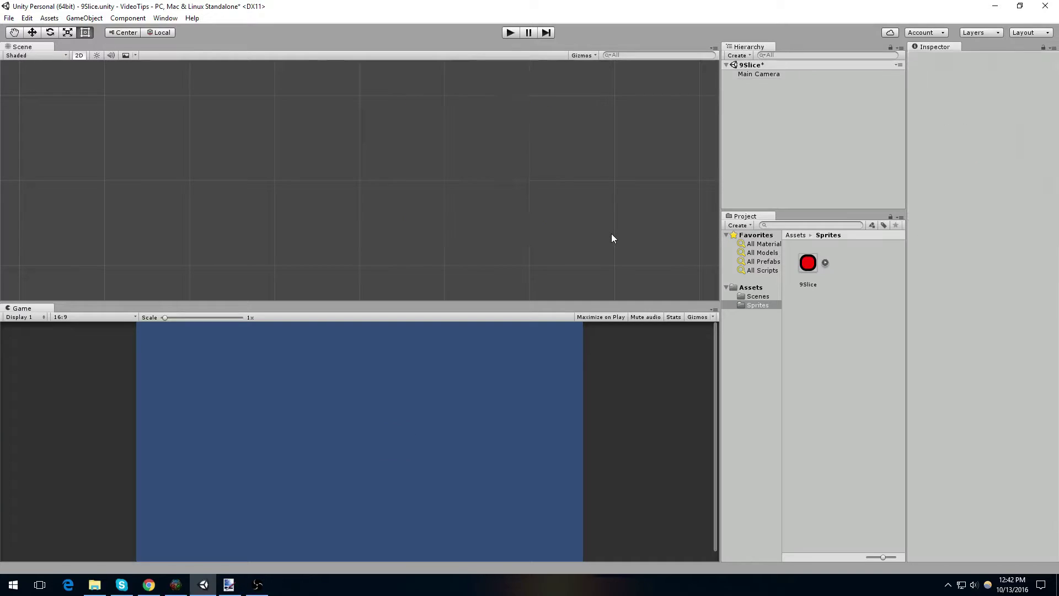
# Set the 9Slice sprite's left, right, top and bottom borders to 12 in the Sprite Editor, and apply them.
pyautogui.click(801, 289)
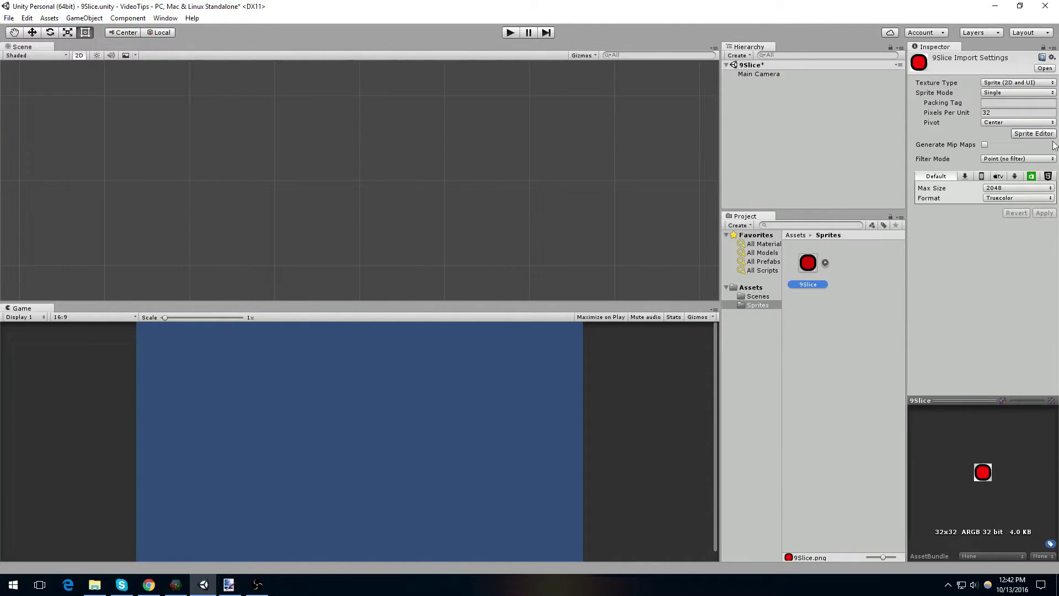
pyautogui.click(1035, 137)
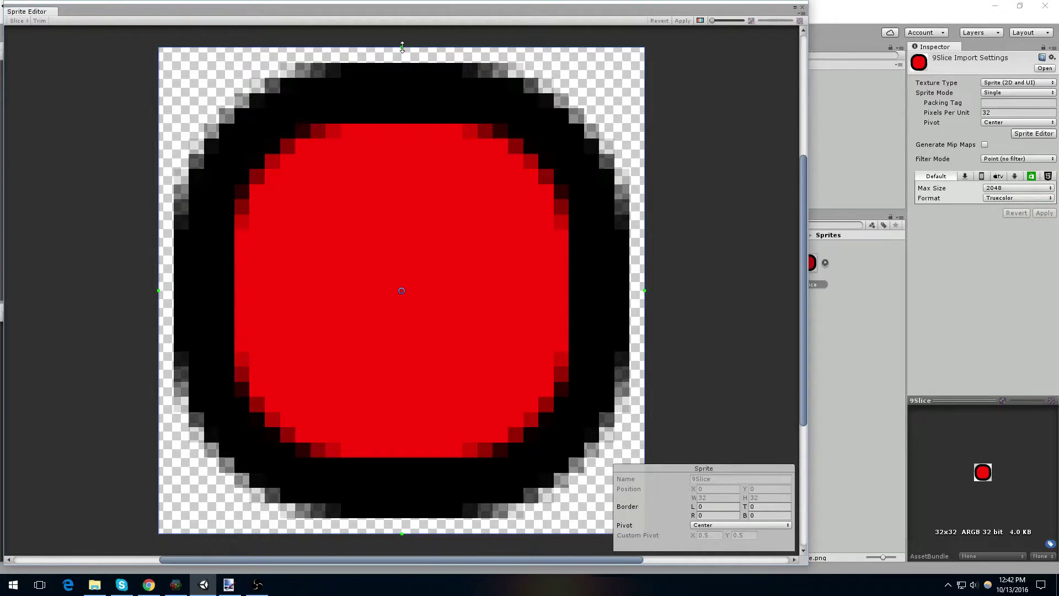
pyautogui.moveTo(402, 47); pyautogui.dragTo(396, 230)
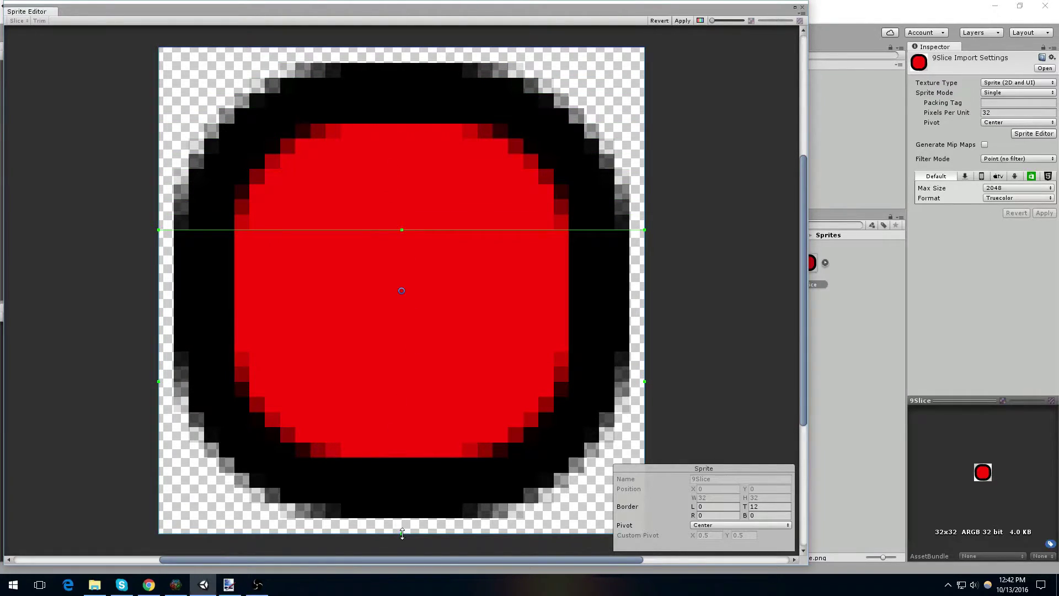
pyautogui.moveTo(403, 533); pyautogui.dragTo(402, 351)
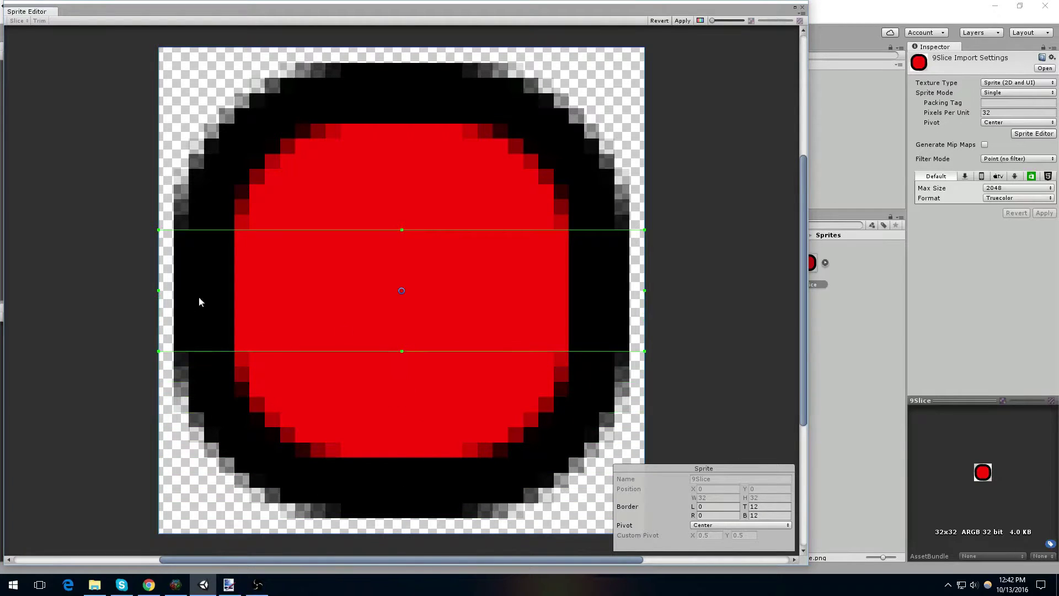
pyautogui.moveTo(159, 291); pyautogui.dragTo(339, 283)
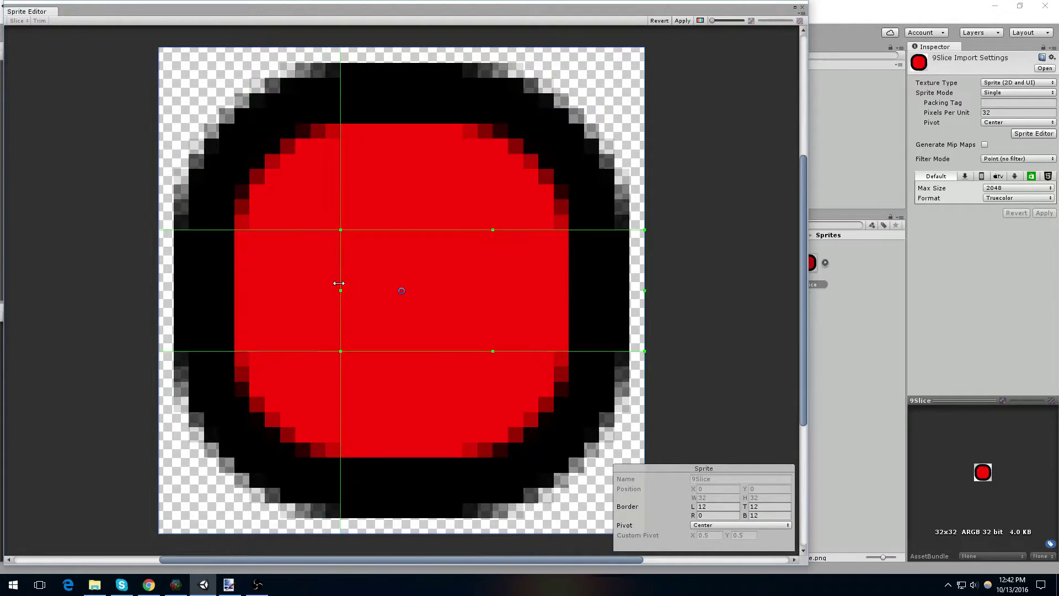
pyautogui.moveTo(644, 291); pyautogui.dragTo(459, 289)
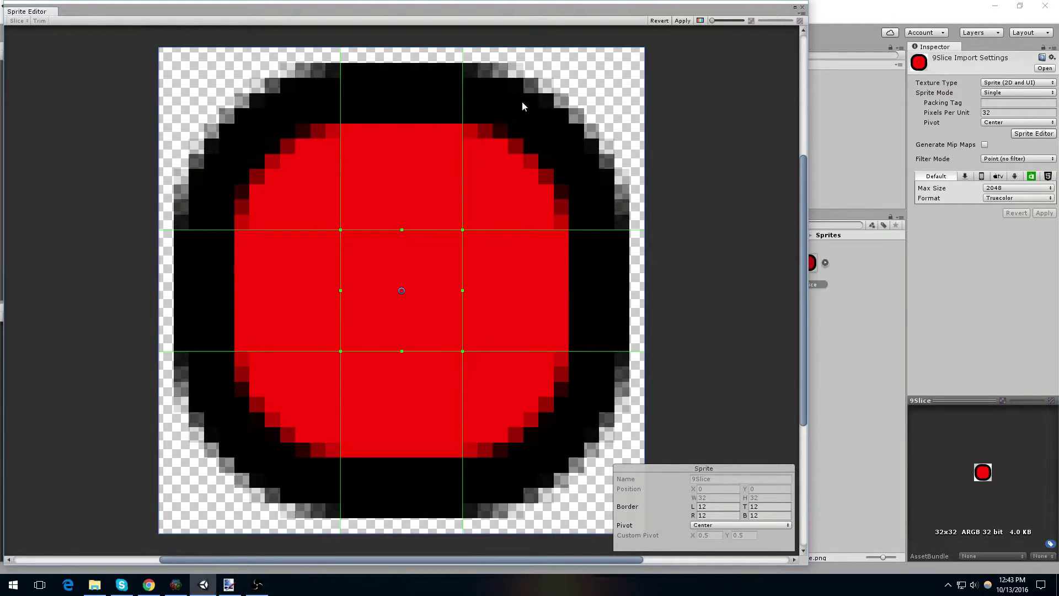
pyautogui.click(683, 20)
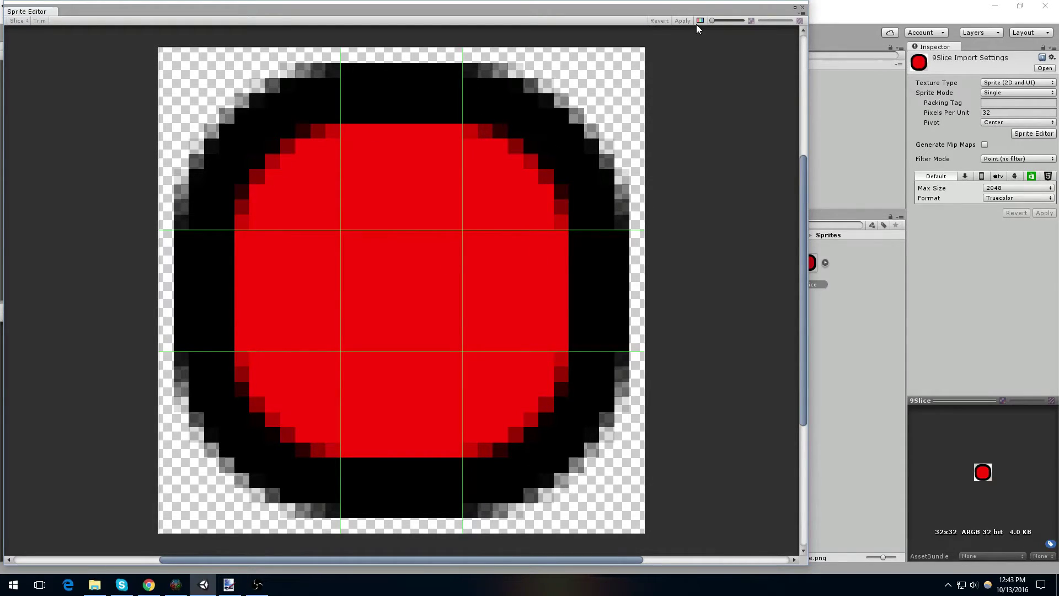
pyautogui.click(803, 8)
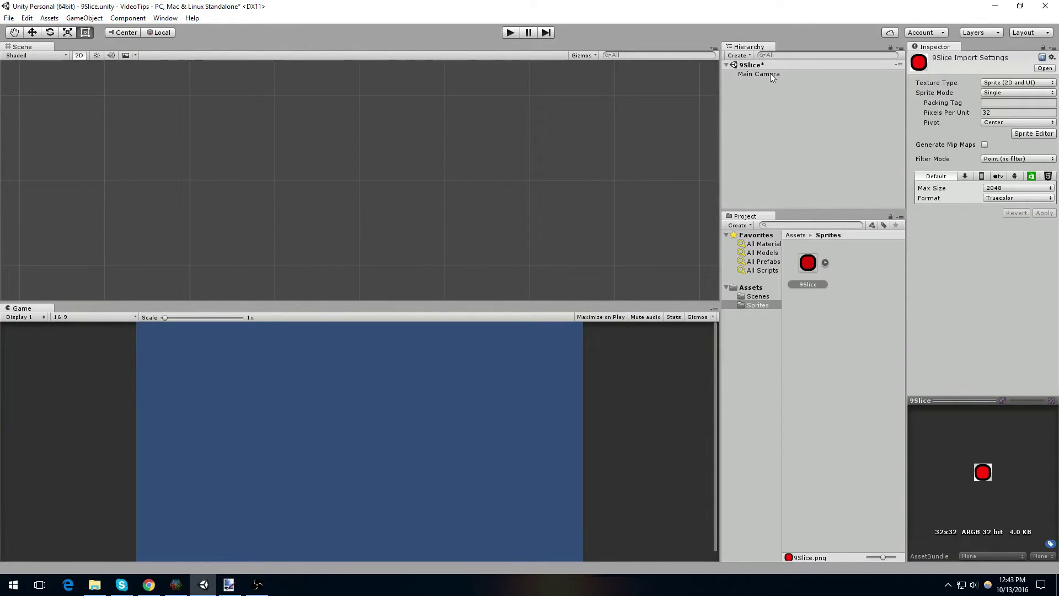
# Add a UI Panel to the 9Slice scene.
pyautogui.rightClick(754, 67)
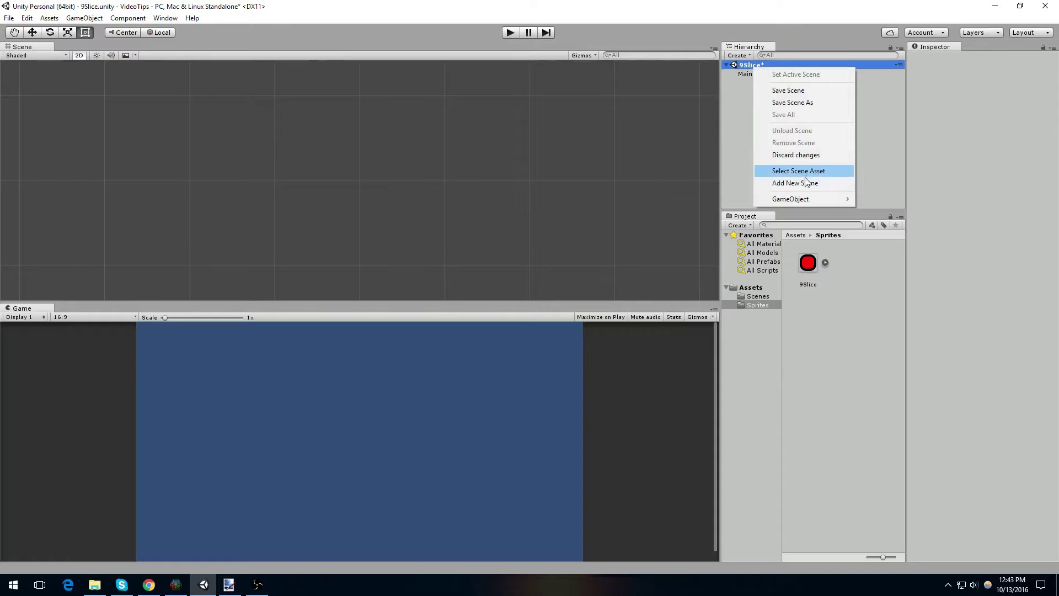
pyautogui.moveTo(806, 200)
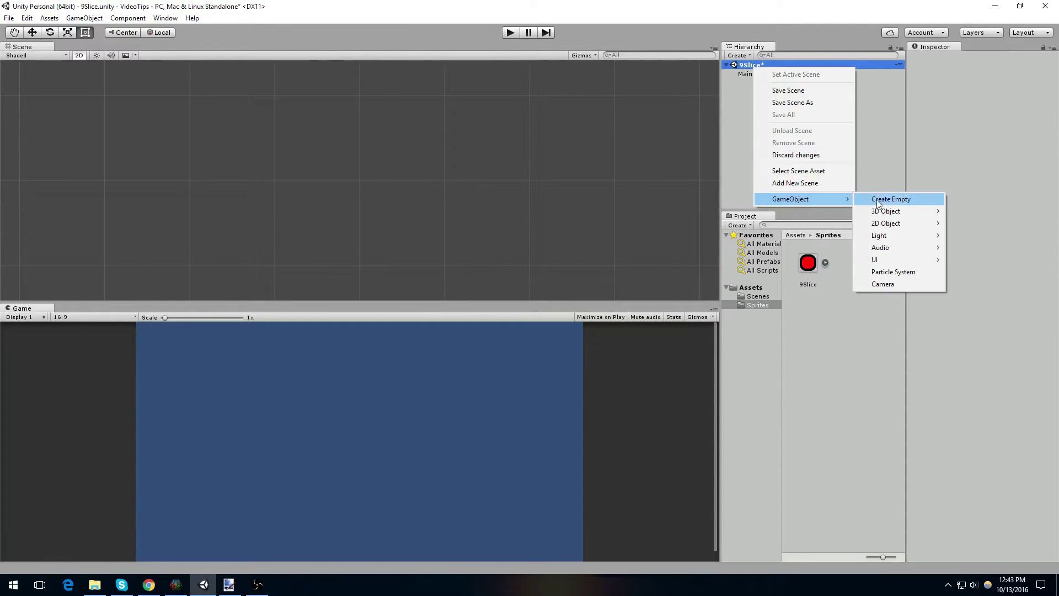
pyautogui.moveTo(897, 261)
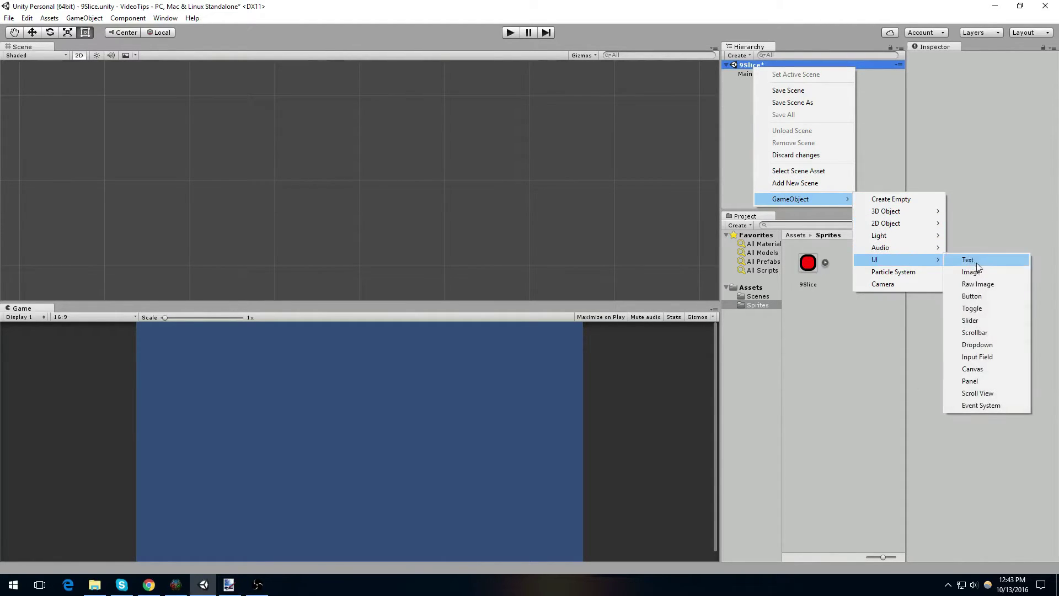
pyautogui.click(981, 381)
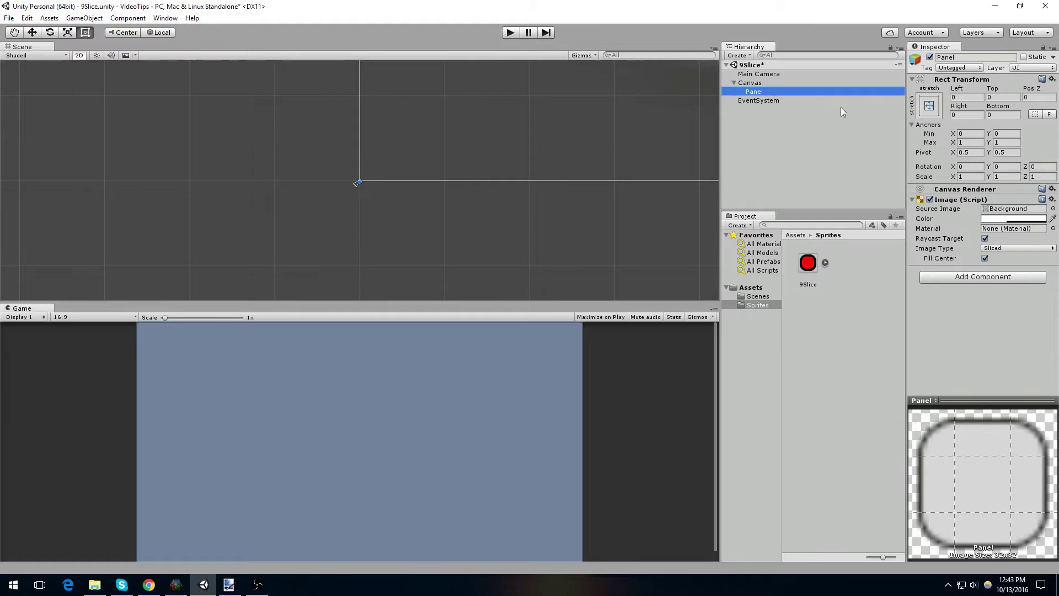
# Set the panel's X and Y scale to 0.5.
pyautogui.click(971, 175)
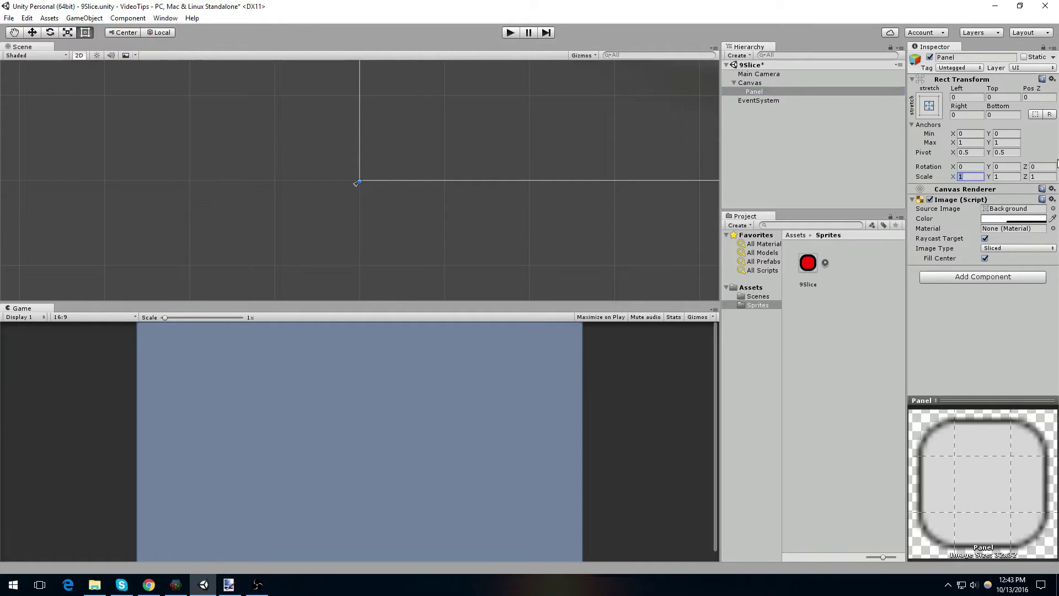
pyautogui.write('.5')
pyautogui.press('Tab')
pyautogui.write('.5')
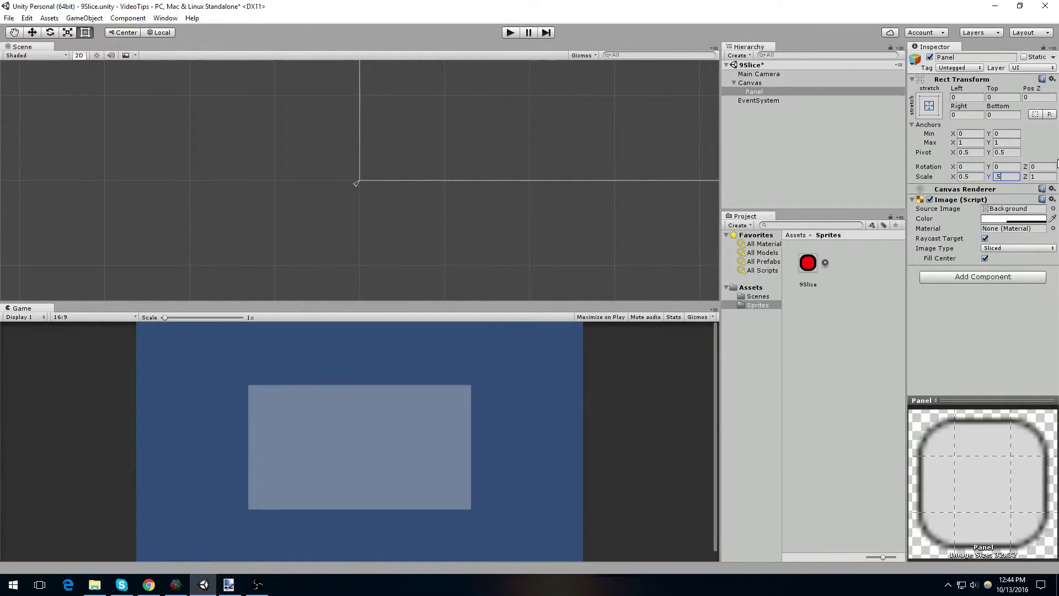
pyautogui.press('Tab')
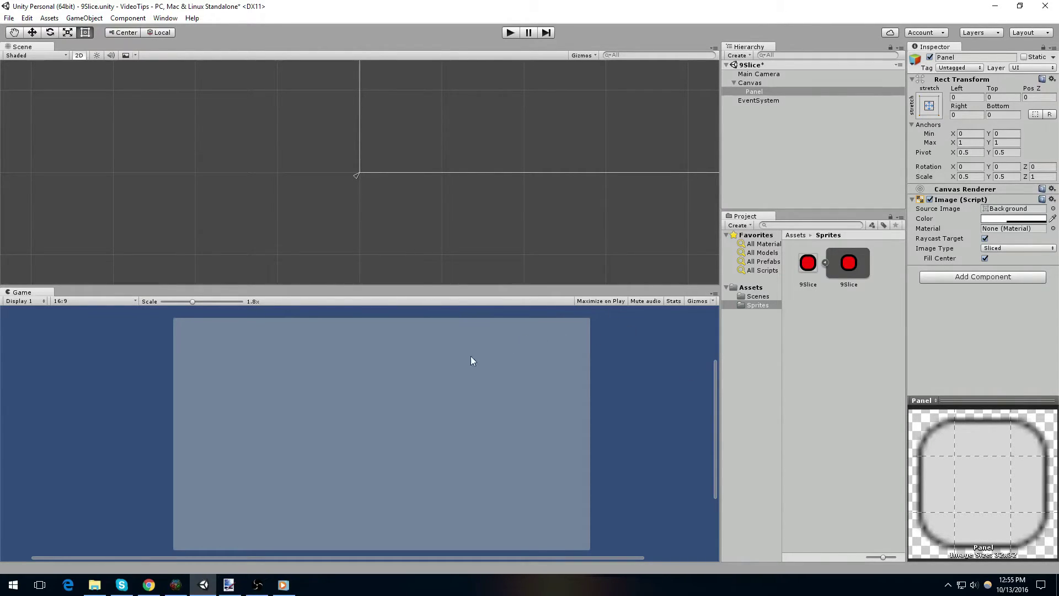
# Enlarge the Game view and examine the panel's upper-right corner up close.
pyautogui.scroll(3, 468, 366)
pyautogui.moveTo(540, 287); pyautogui.dragTo(540, 202)
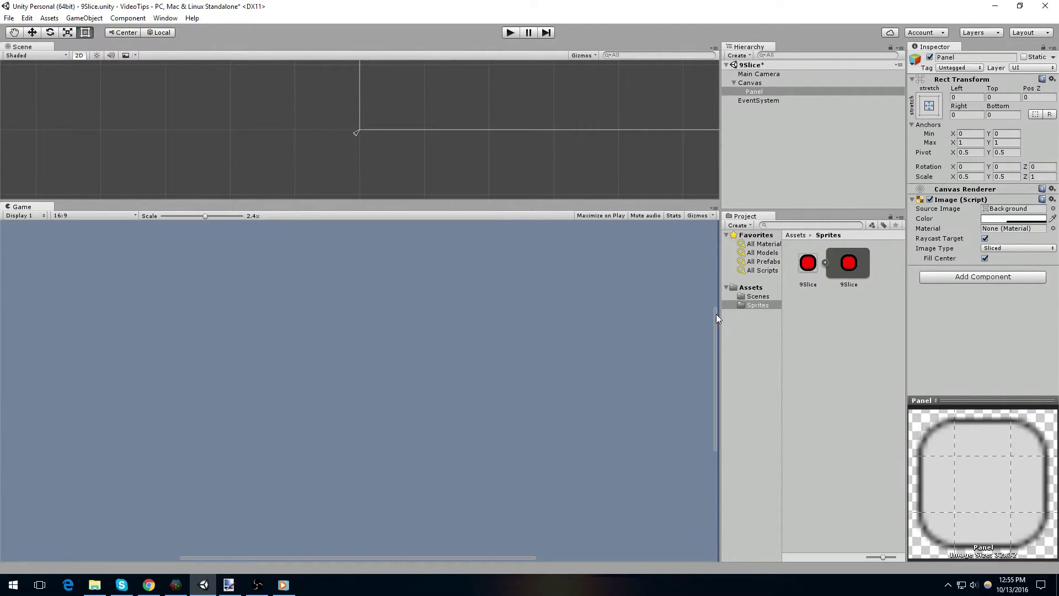
pyautogui.moveTo(716, 313); pyautogui.dragTo(716, 277)
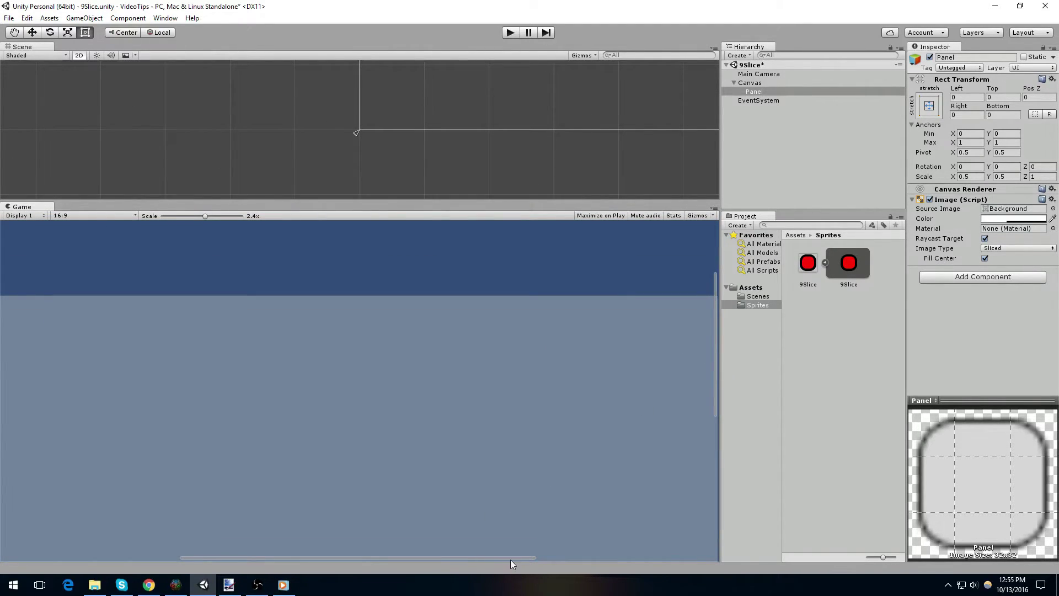
pyautogui.moveTo(511, 558); pyautogui.dragTo(646, 562)
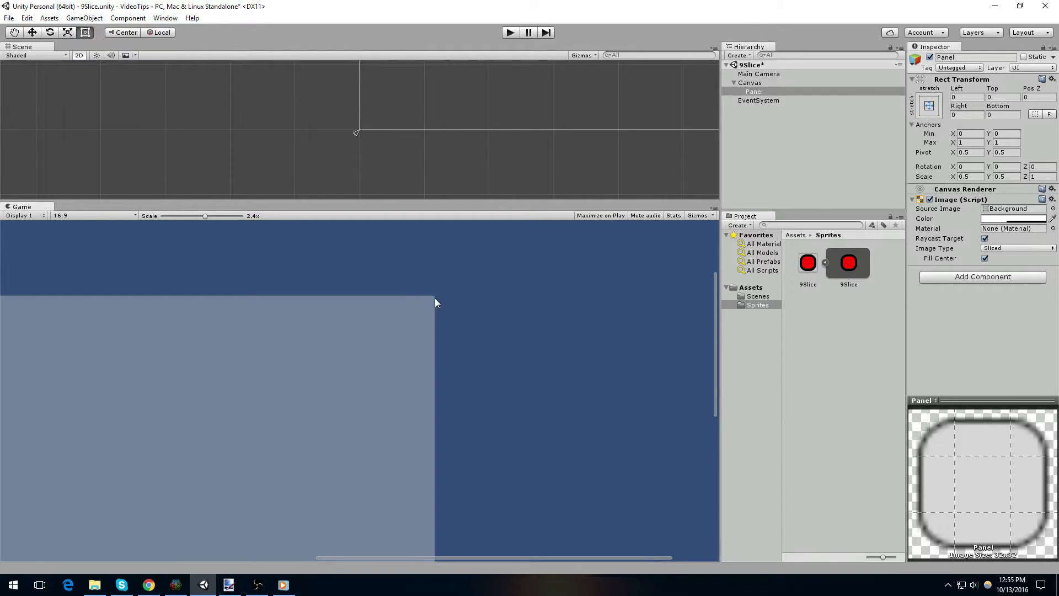
pyautogui.scroll(5, 436, 298)
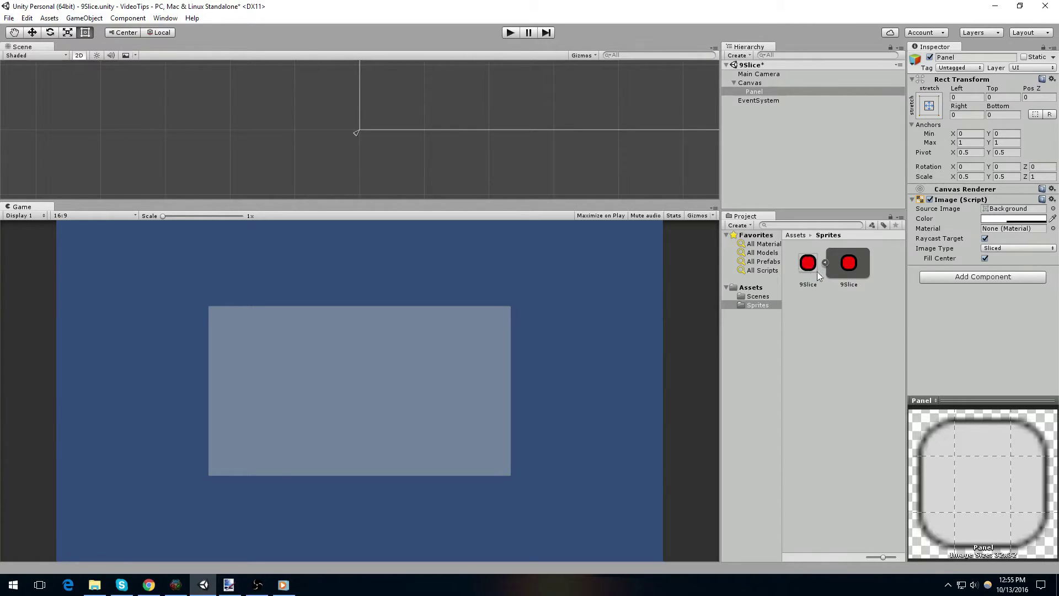
# Try red and light blue as the panel's image color, raise its alpha to 255, and return it to white (FFFFFFFF).
pyautogui.click(1001, 219)
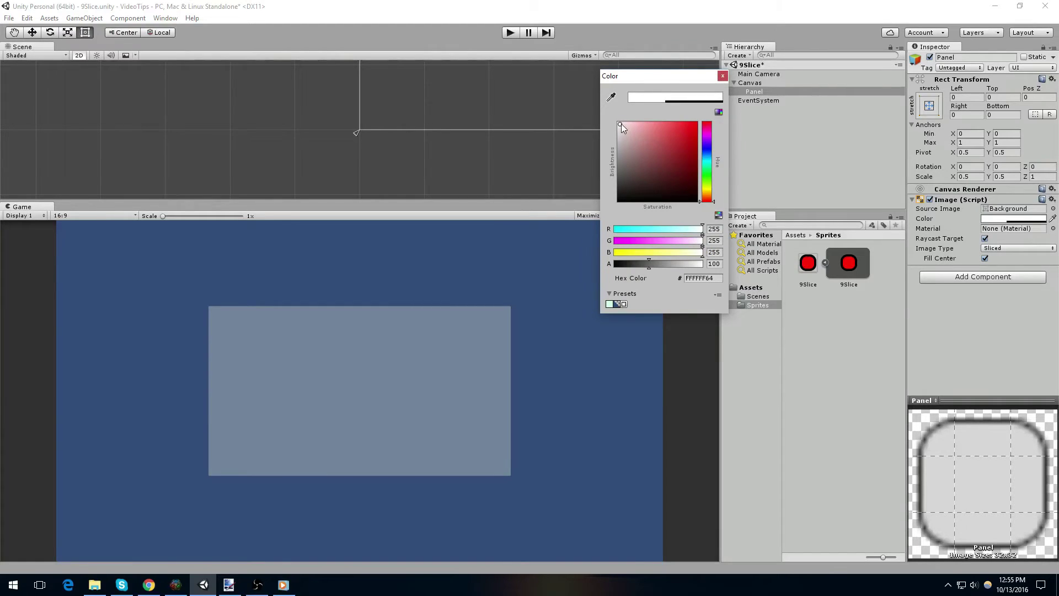
pyautogui.moveTo(621, 123); pyautogui.dragTo(706, 126)
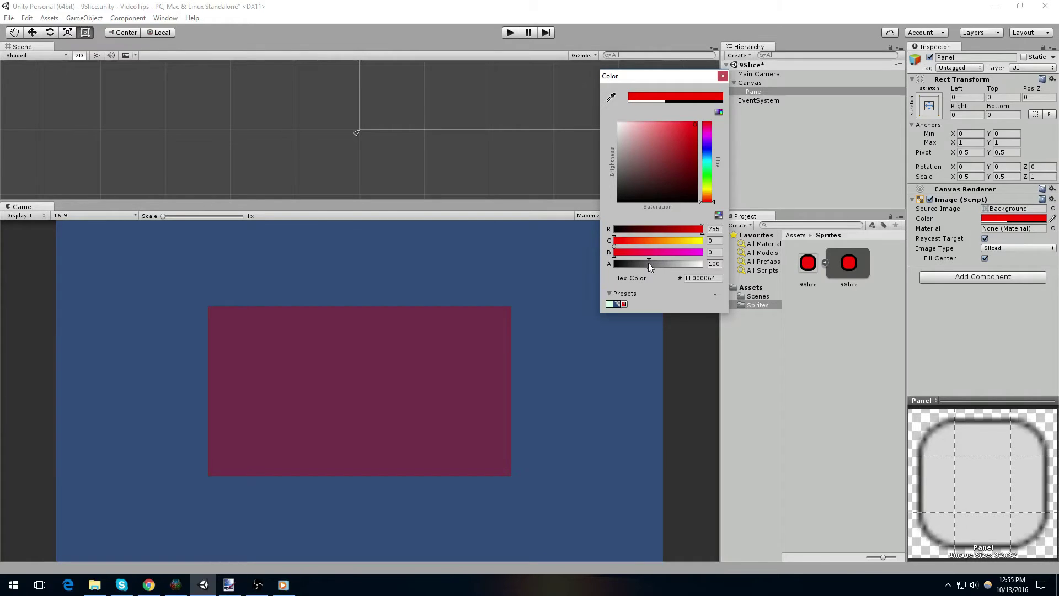
pyautogui.moveTo(649, 264); pyautogui.dragTo(705, 266)
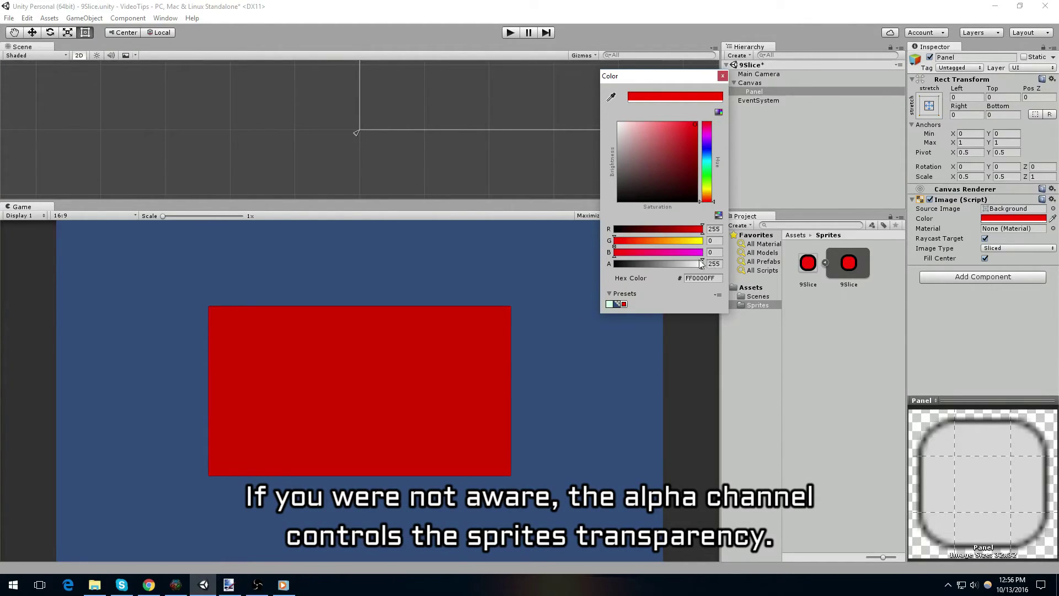
pyautogui.moveTo(710, 143); pyautogui.dragTo(713, 159)
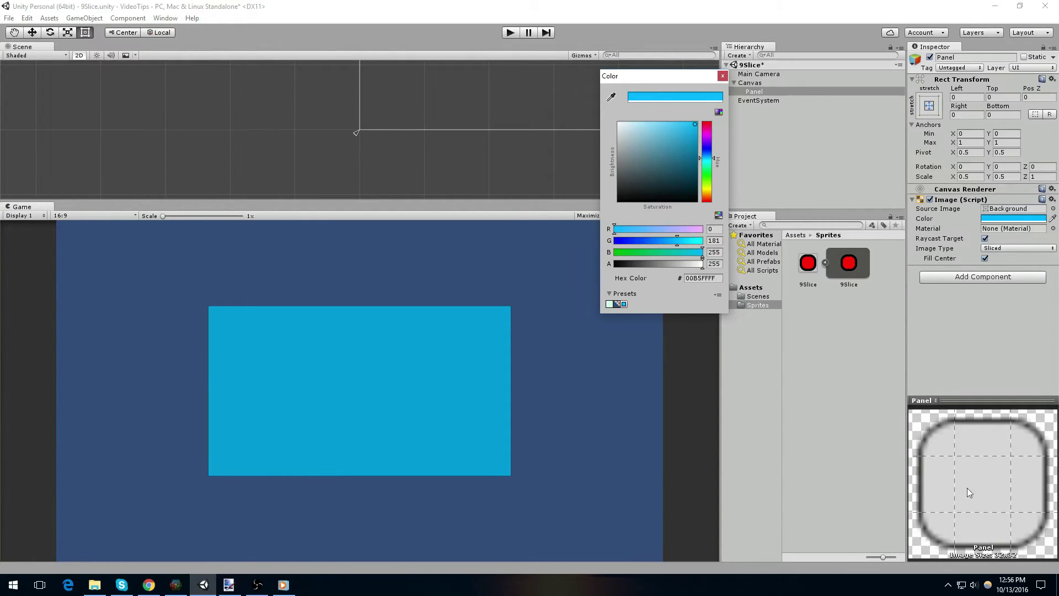
pyautogui.moveTo(649, 132); pyautogui.dragTo(597, 118)
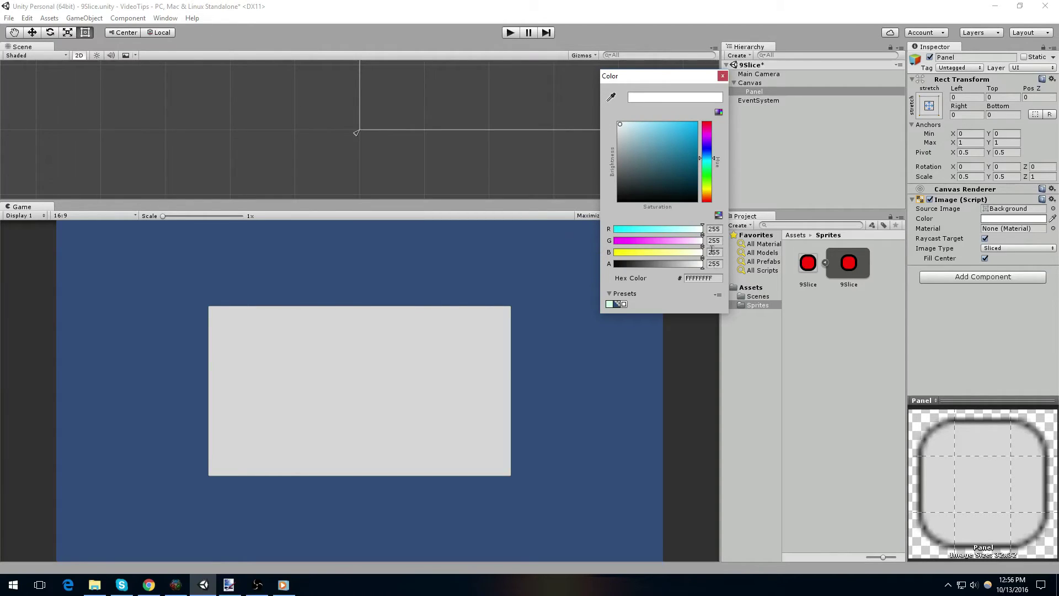
pyautogui.click(722, 77)
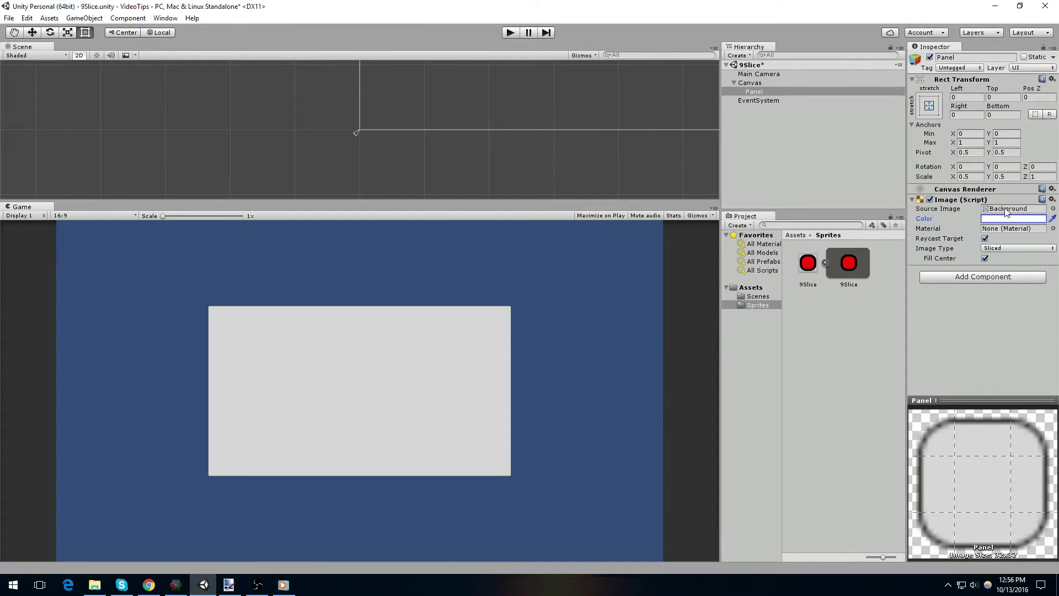
# Set the panel's source image to the 9Slice sprite.
pyautogui.click(1053, 209)
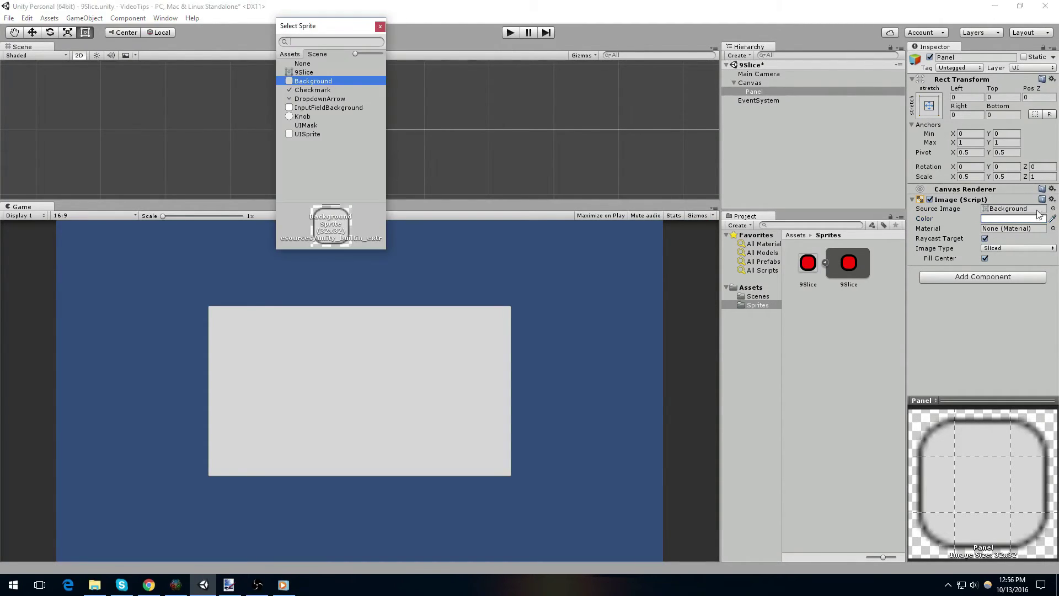
pyautogui.click(302, 73)
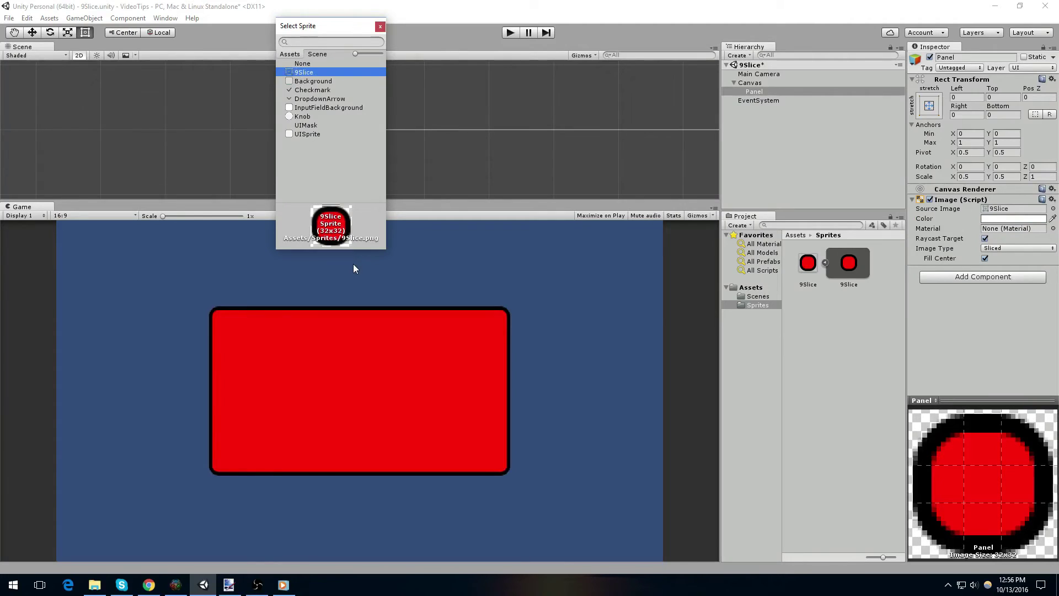
pyautogui.click(380, 27)
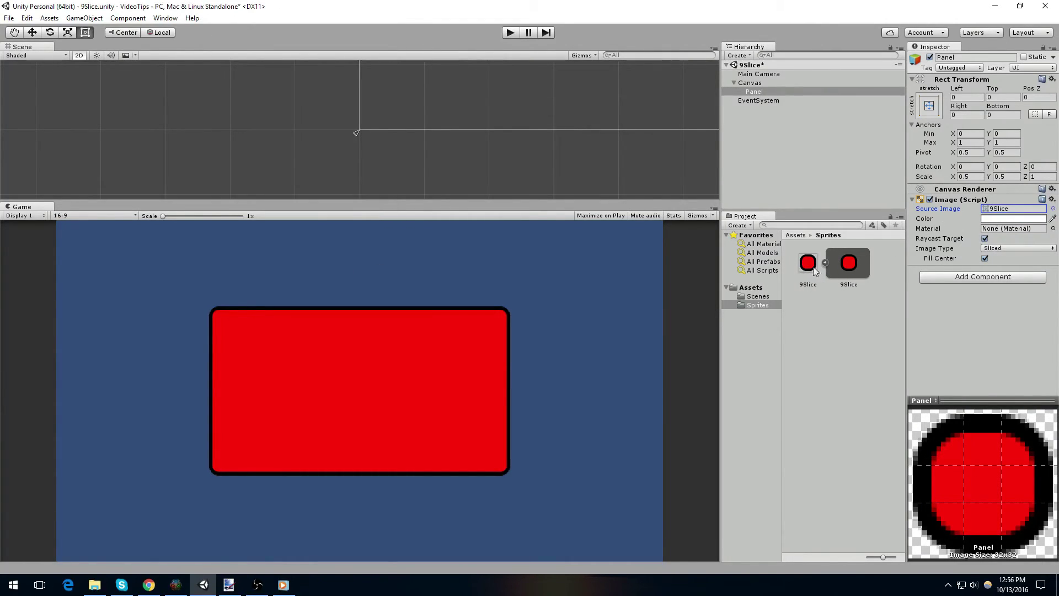